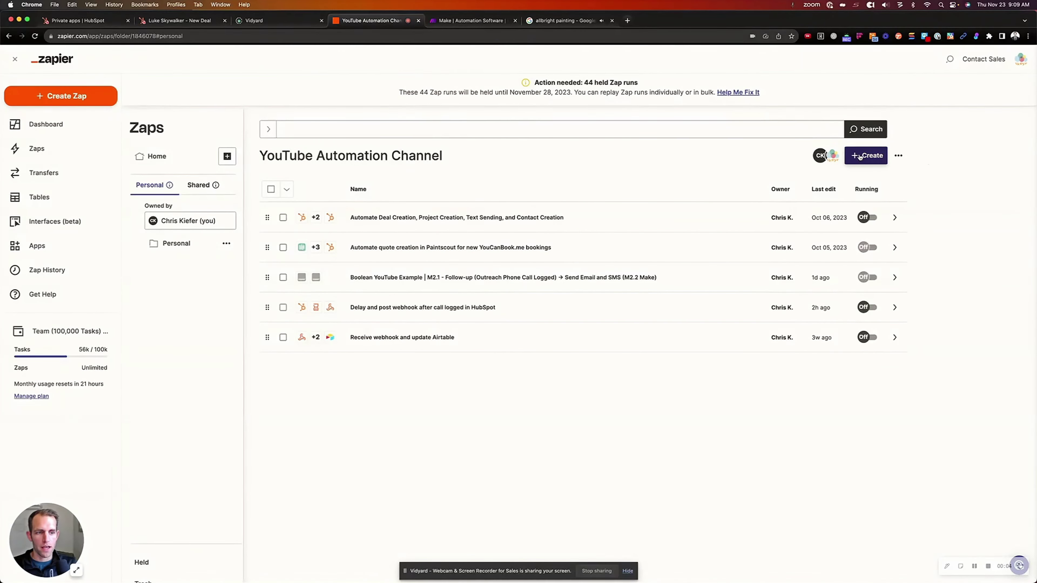
Start a new Zap and describe drafting replies to new Google Business Profile reviews in the AI prompt
left_click(866, 155)
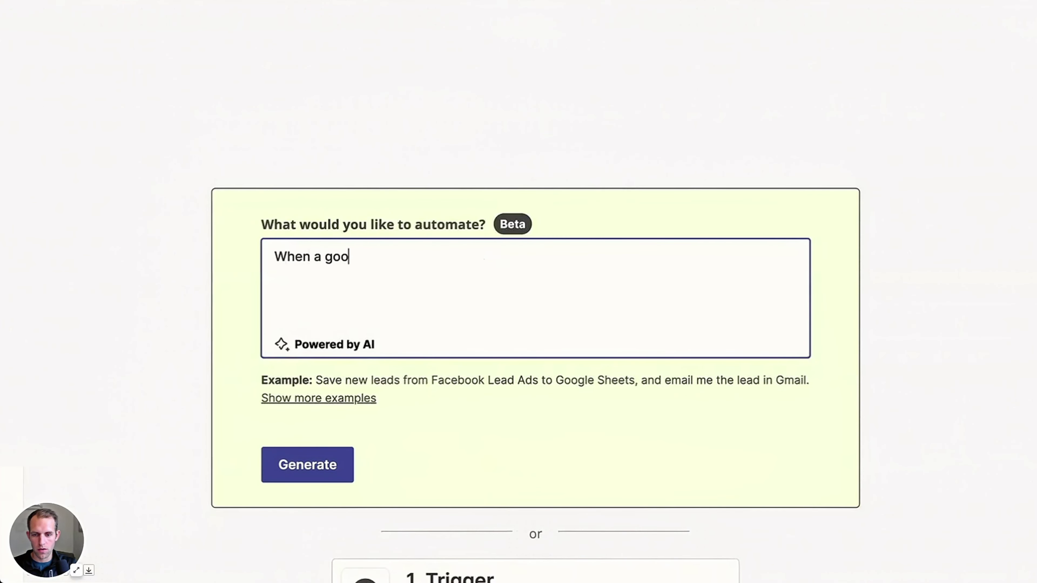
type(" in ")
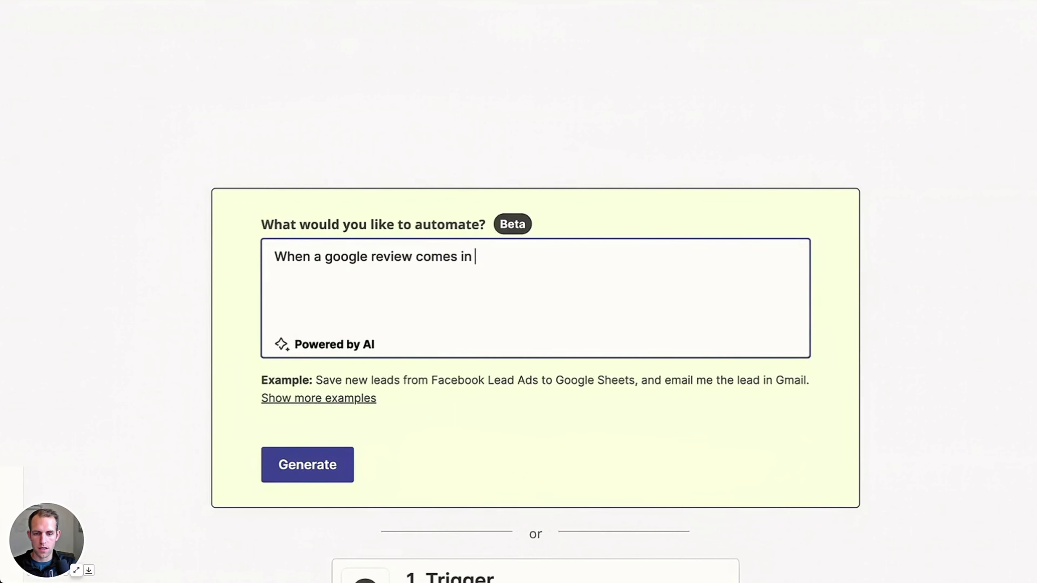
type("therrough Google Bu")
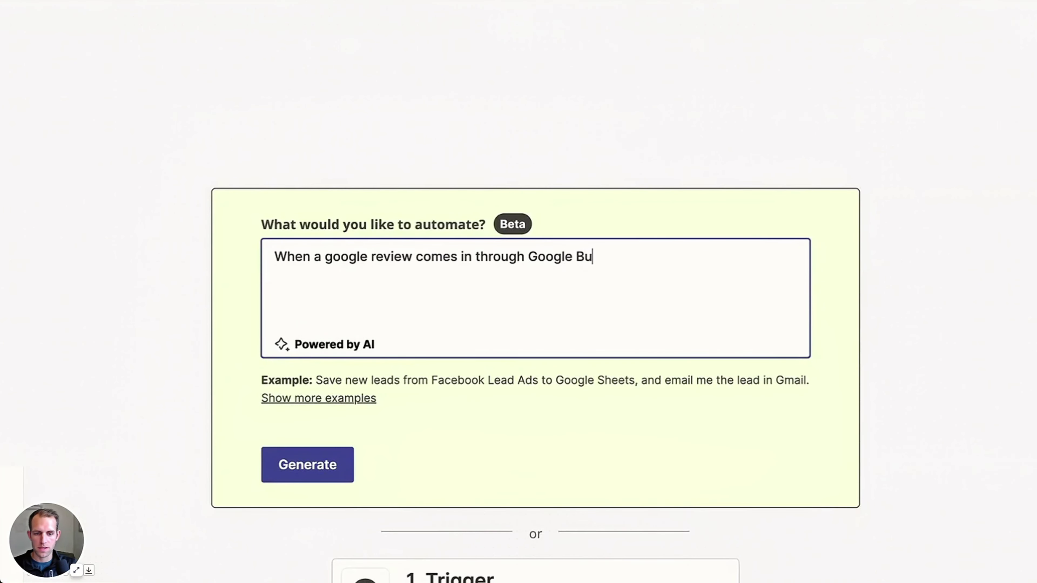
type("siness Profile I want")
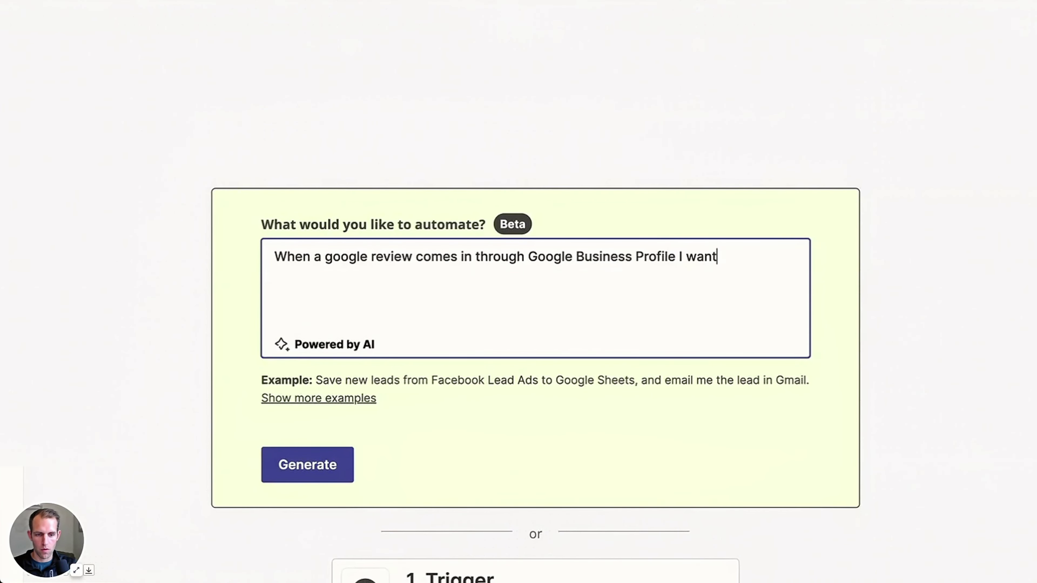
type(" to draft a resp")
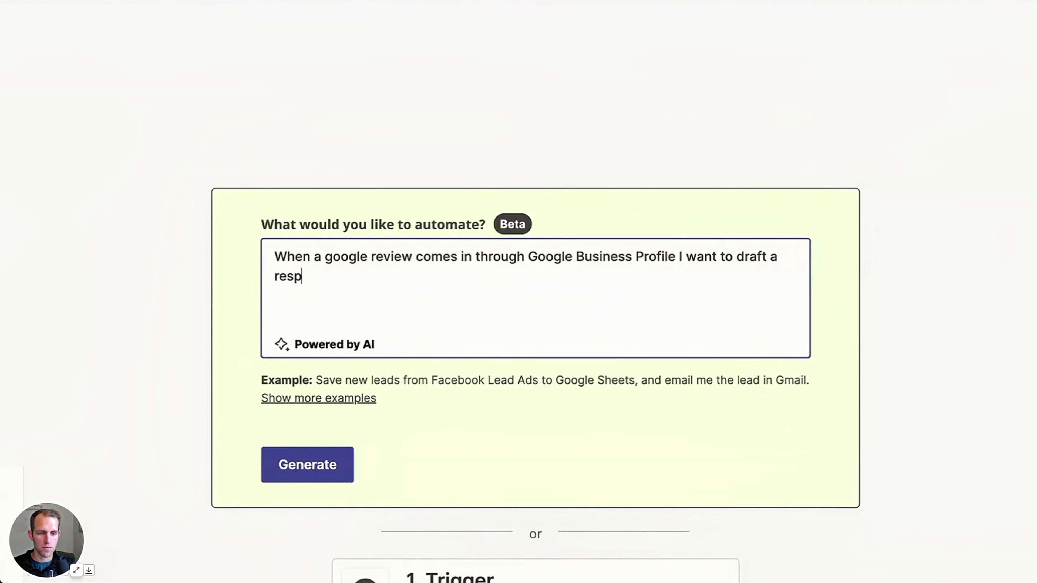
type("onse to the review with ")
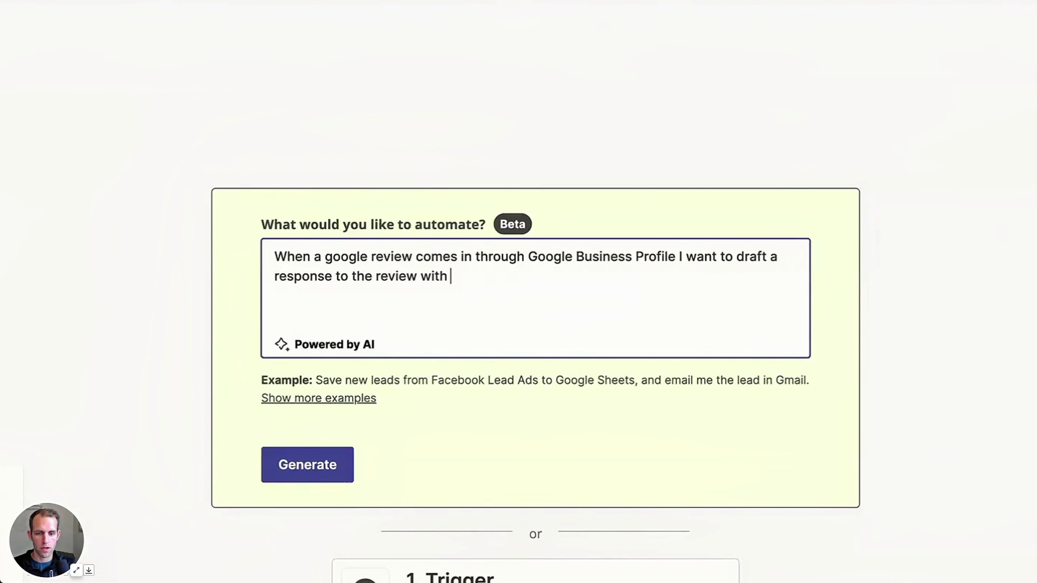
type("ChatGPT and the")
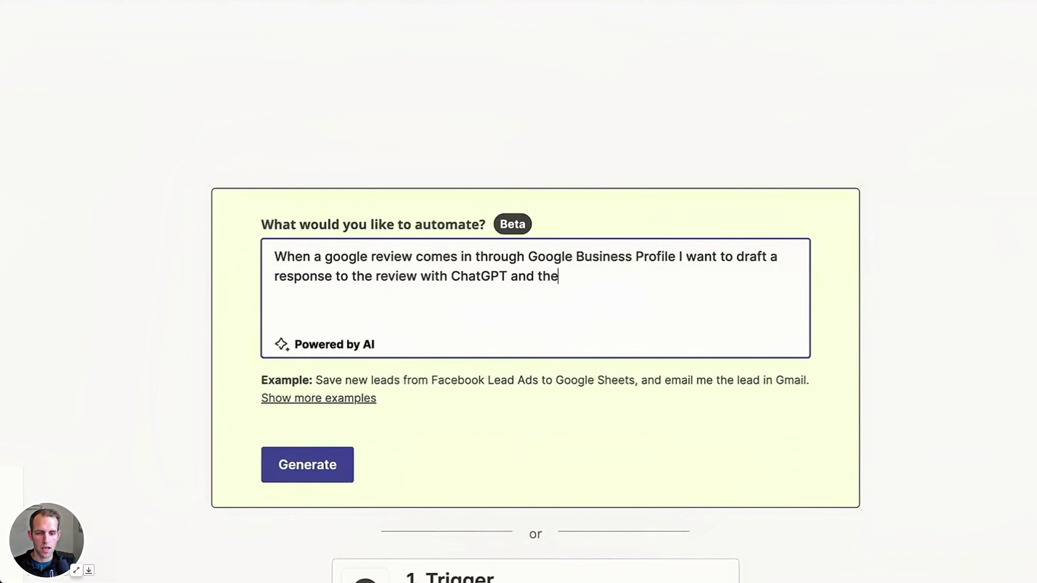
type("n Post the res")
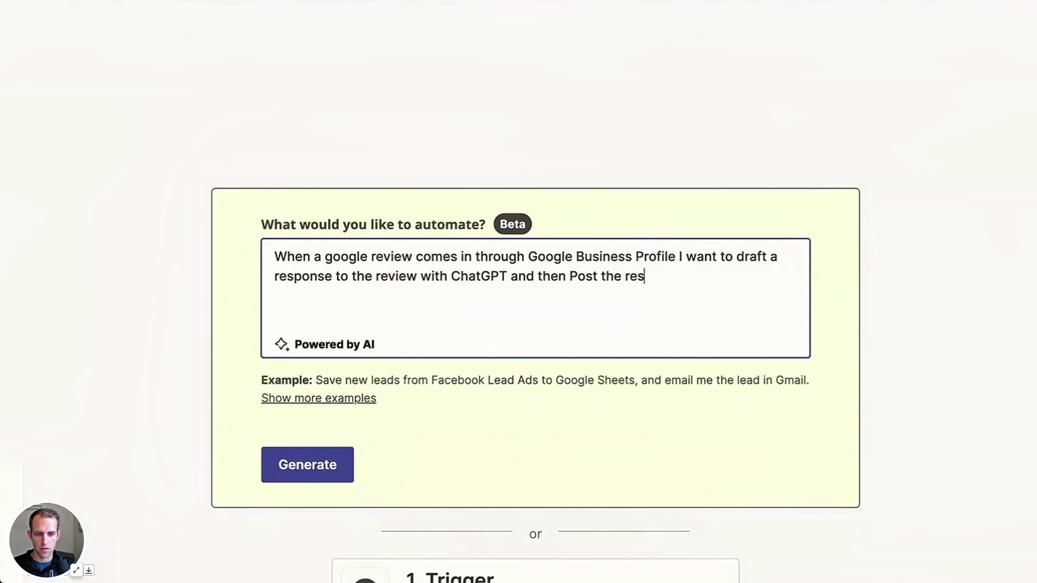
type("ponse to the revie")
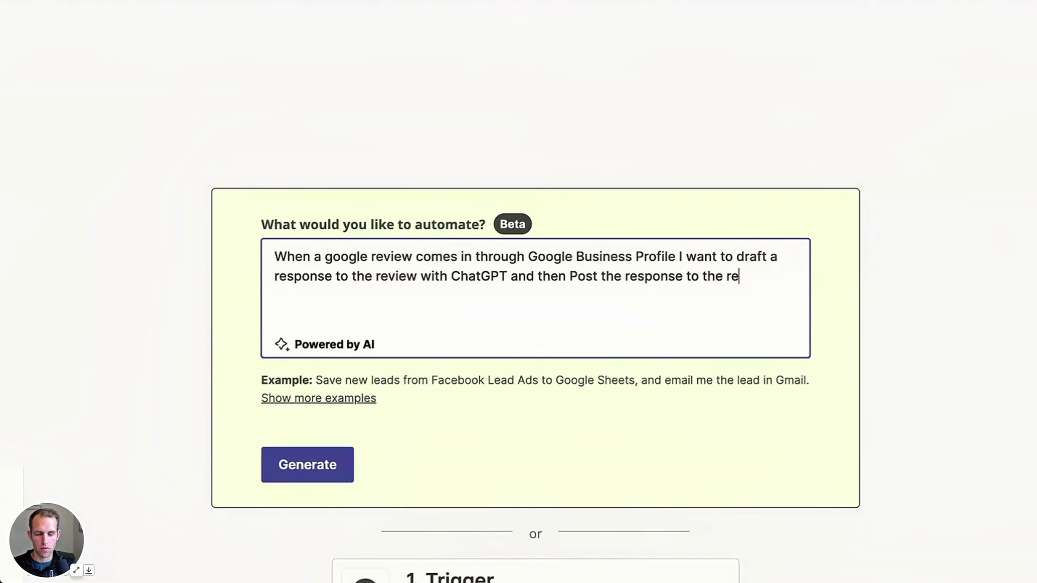
type("w in Google Business")
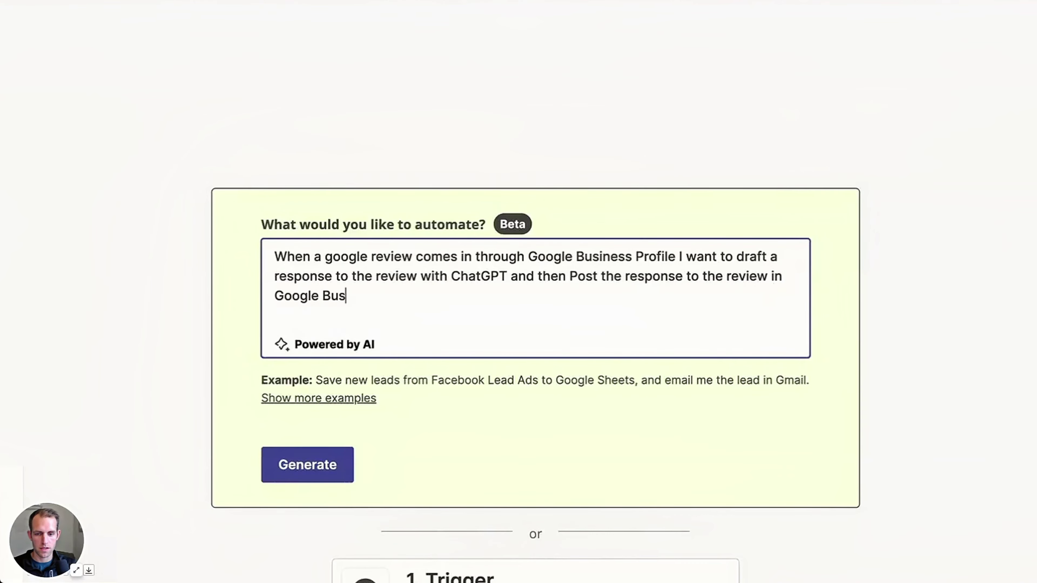
Generate the Zap and connect the Google My Business account to the New Review trigger
left_click(320, 475)
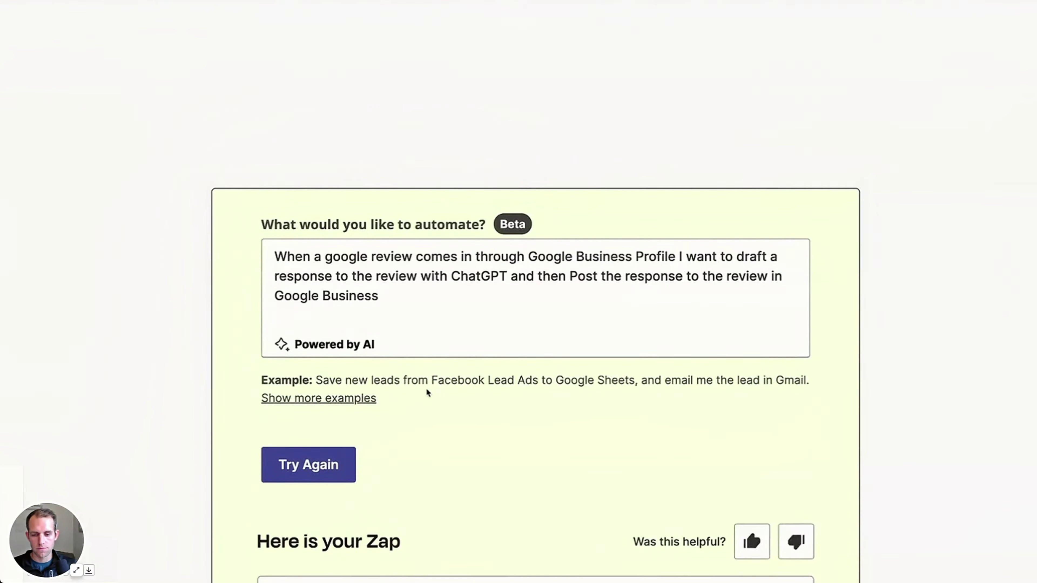
scroll(428, 449, "down", 4)
scroll(432, 498, "down", 1)
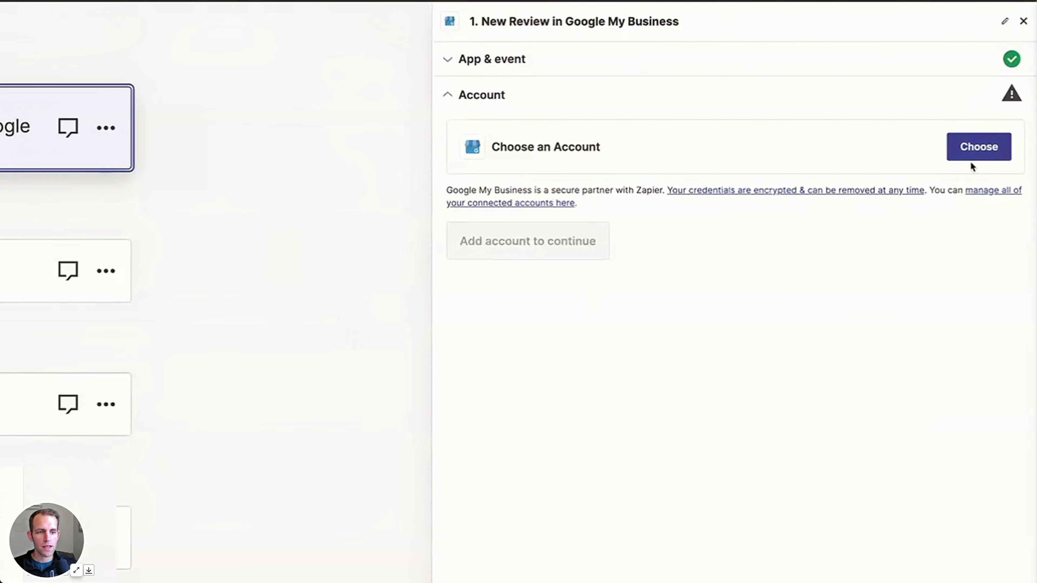
left_click(978, 153)
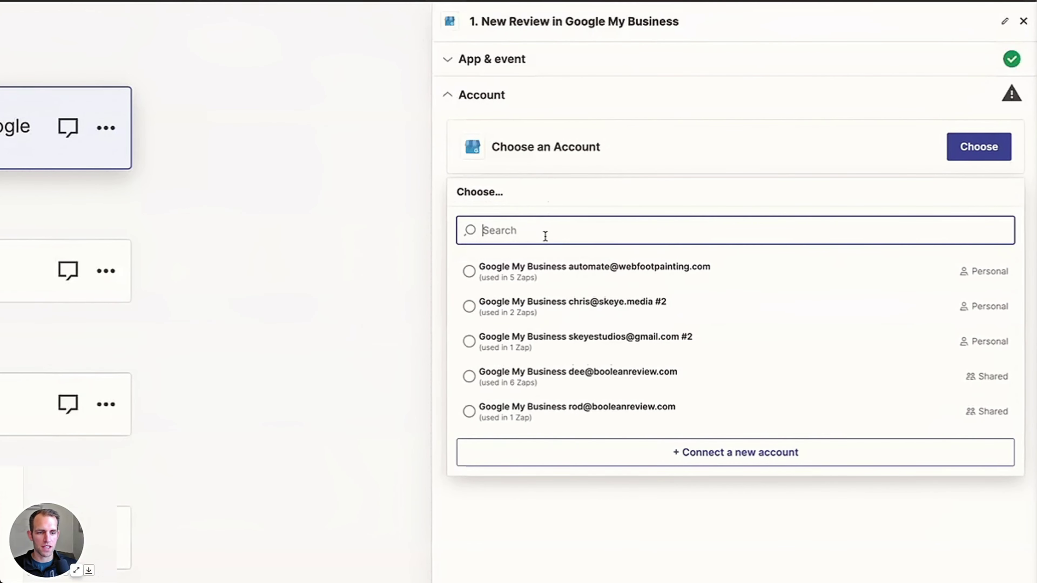
left_click(576, 304)
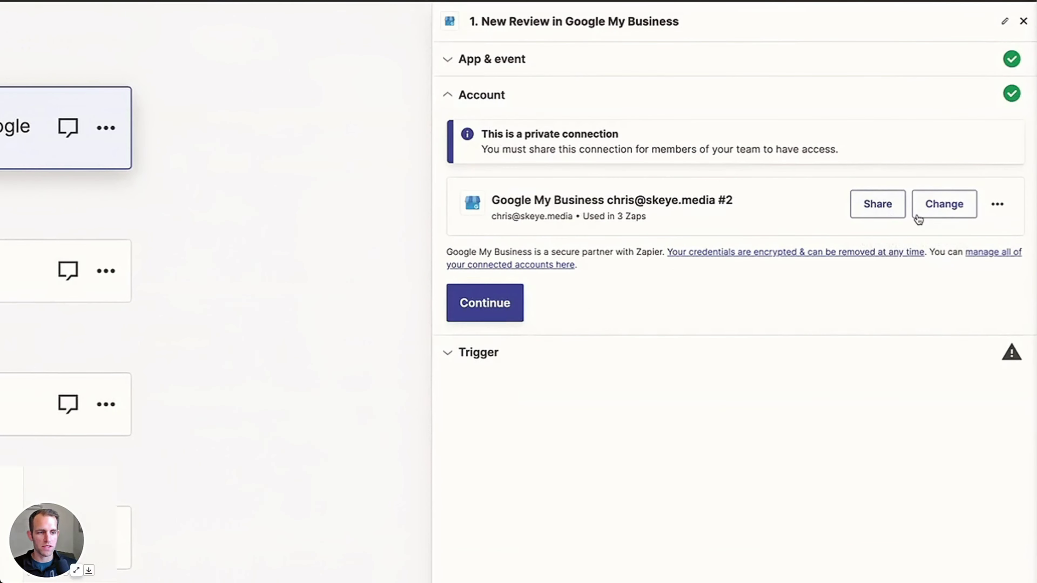
left_click(485, 302)
Set the trigger location to ALLBRIGHT PAINTING and test it to pull sample reviews
left_click(535, 191)
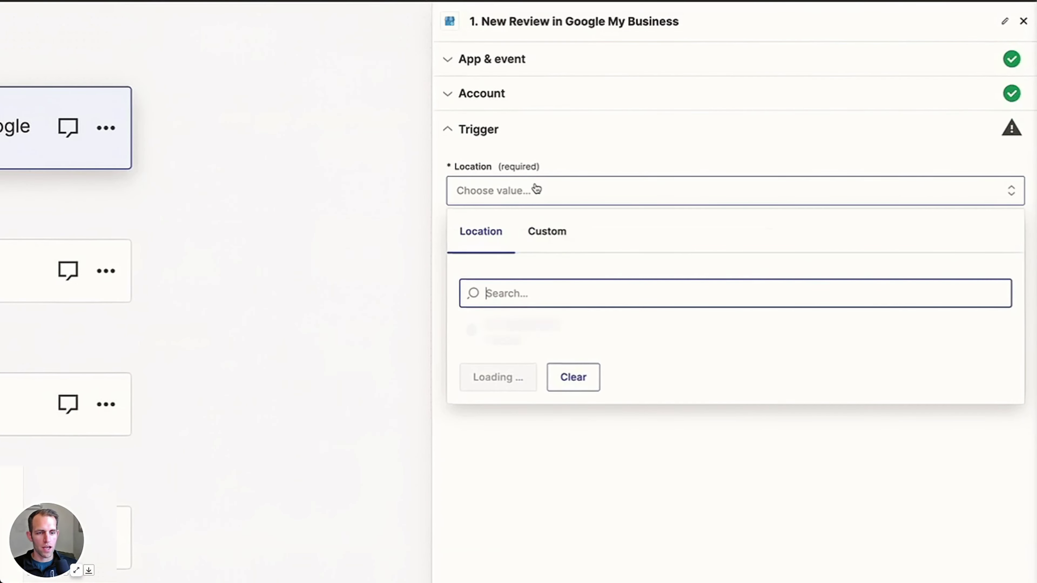
type("allb")
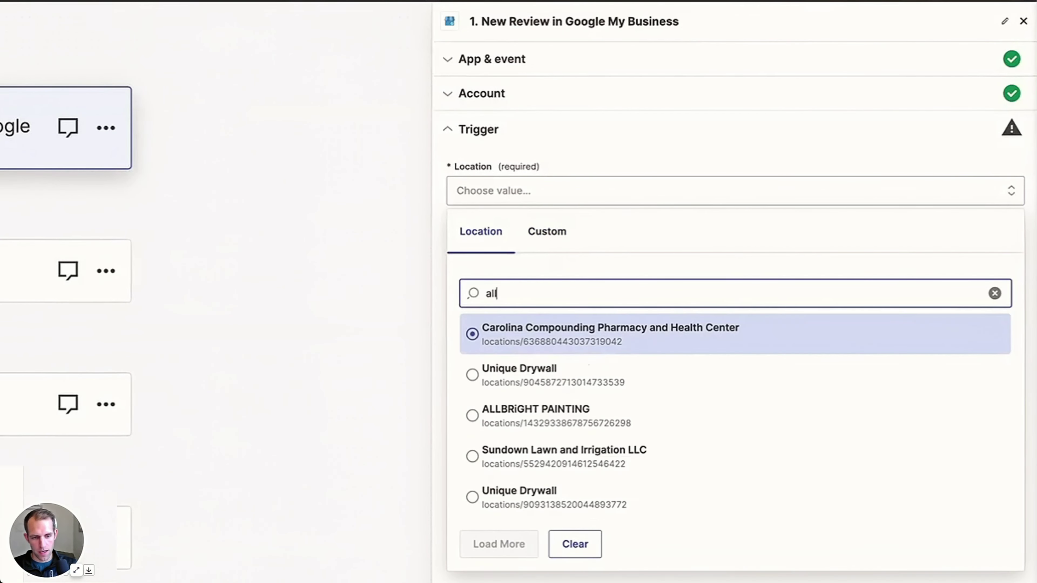
left_click(527, 334)
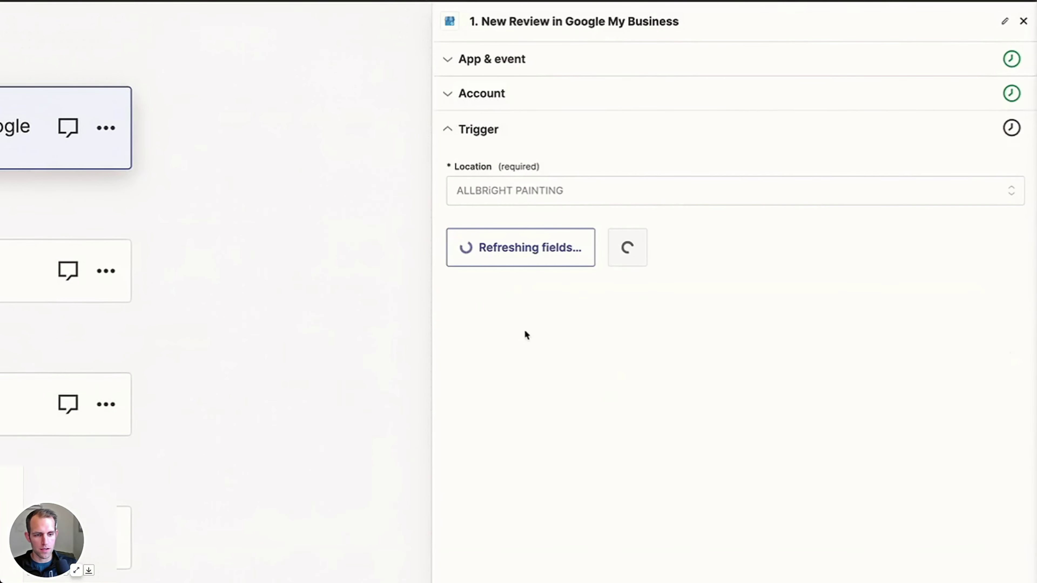
left_click(616, 257)
left_click(721, 356)
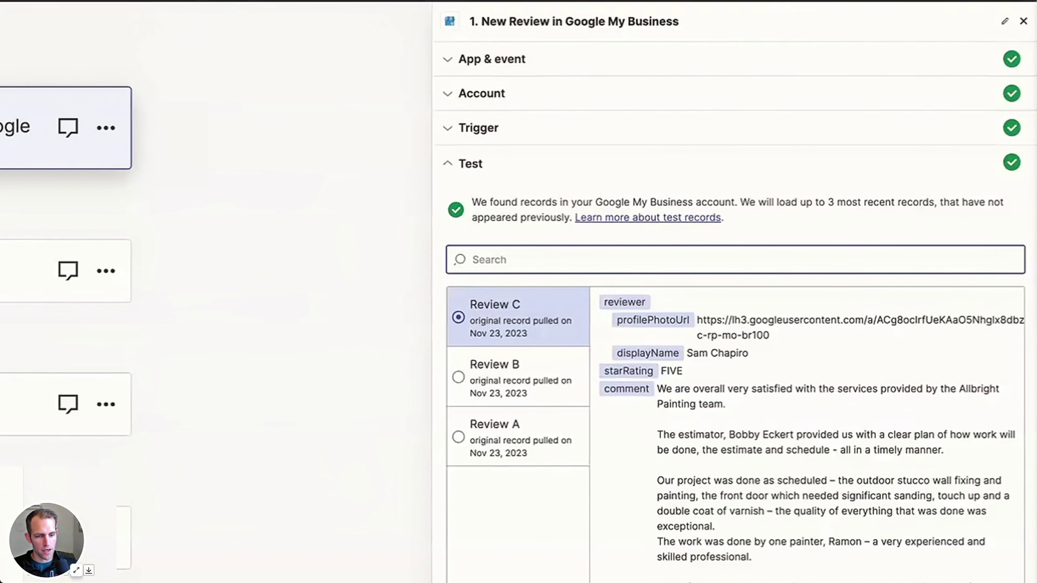
Connect the Boolean openAI account to the ChatGPT conversation step
left_click(574, 575)
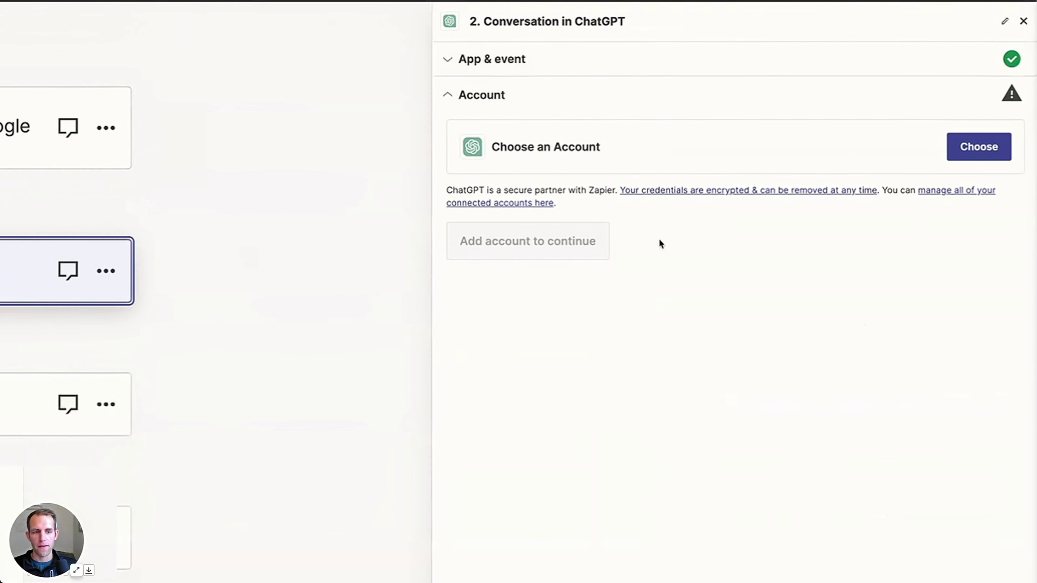
left_click(979, 151)
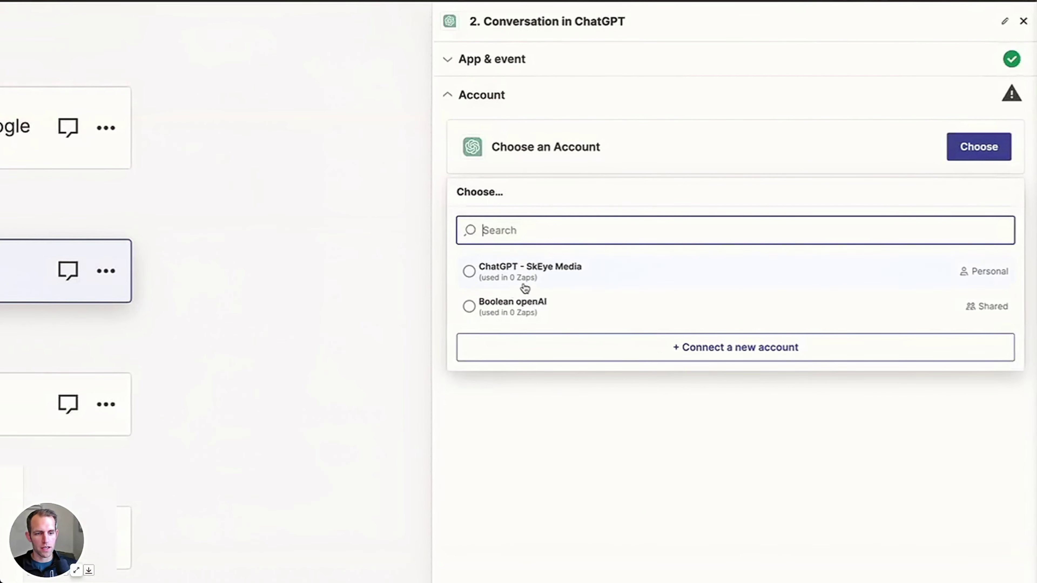
left_click(474, 312)
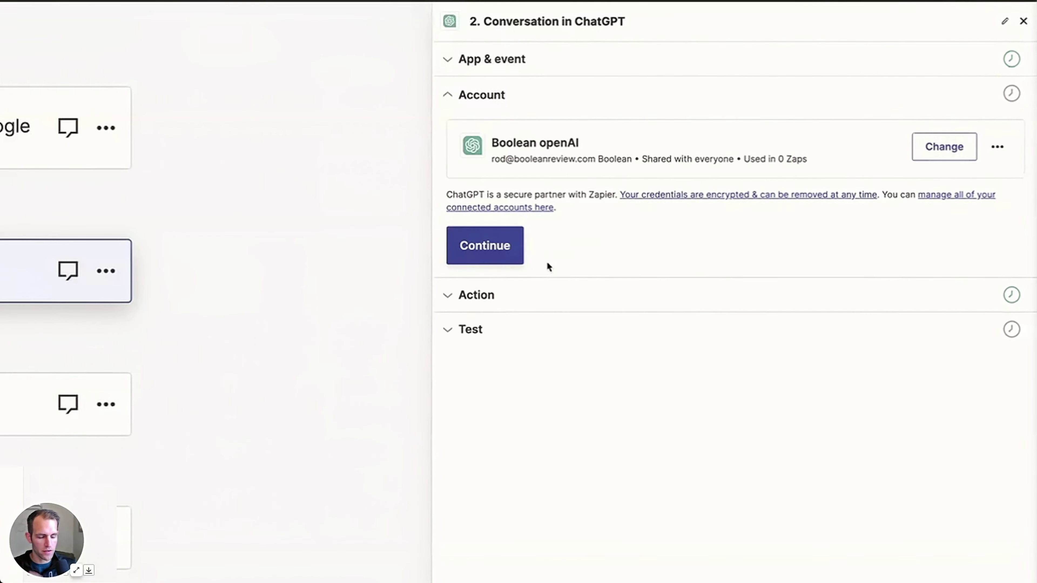
left_click(485, 258)
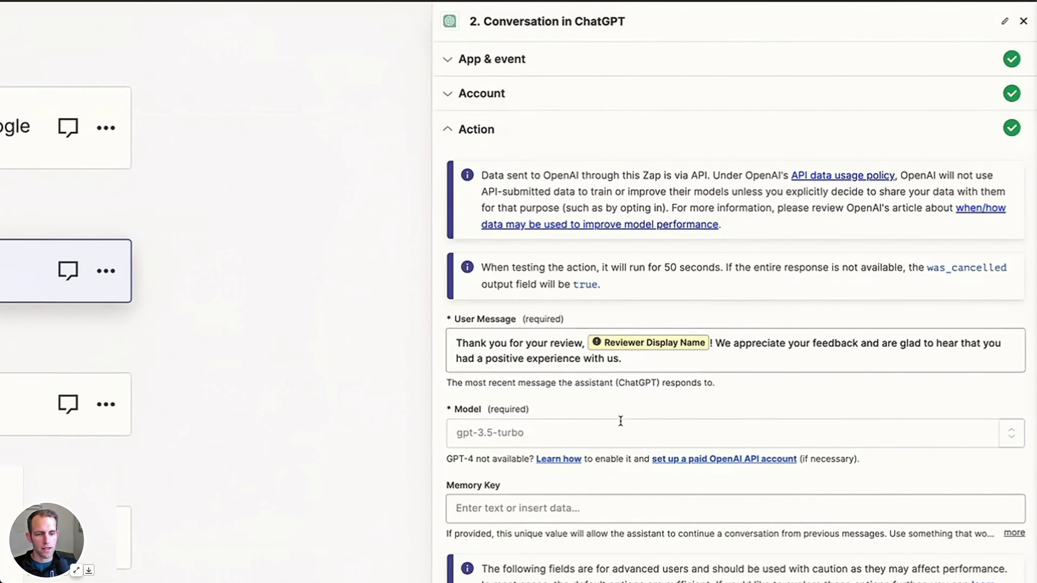
scroll(510, 373, "down", 2)
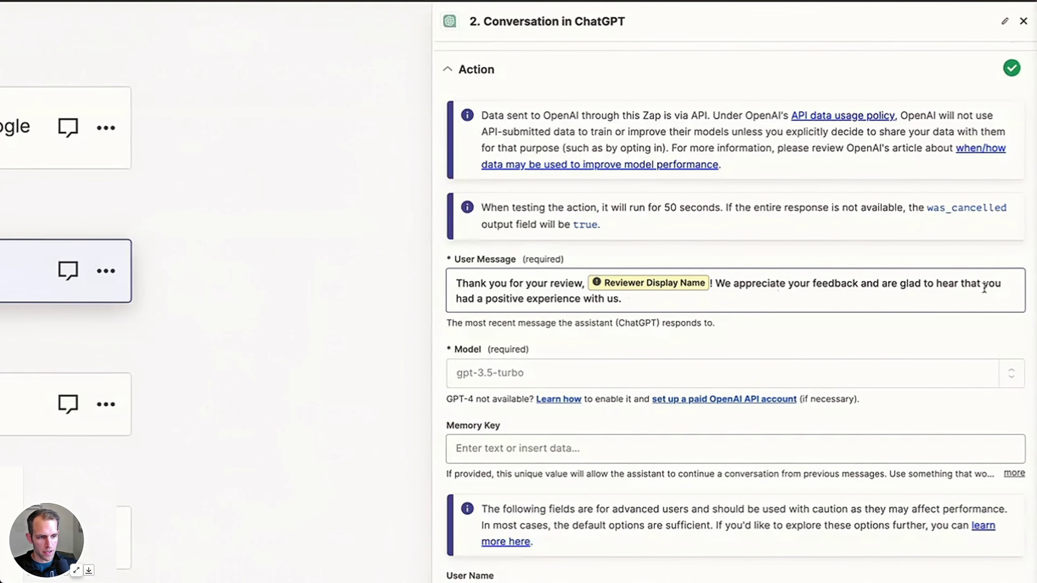
scroll(675, 311, "down", 3)
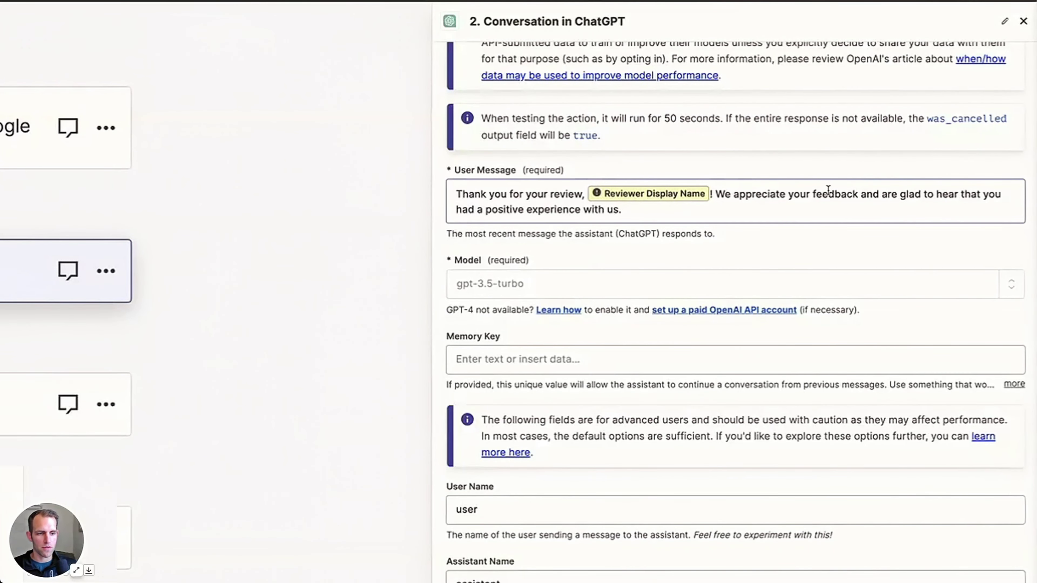
Change the ChatGPT model from gpt-3.5-turbo to gpt-4
left_click(520, 283)
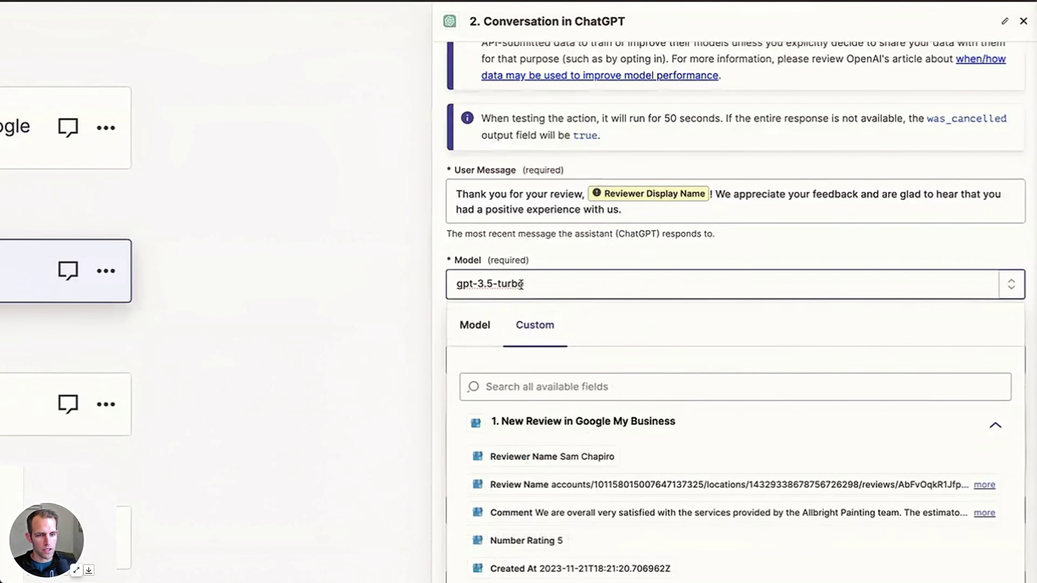
triple_click(471, 283)
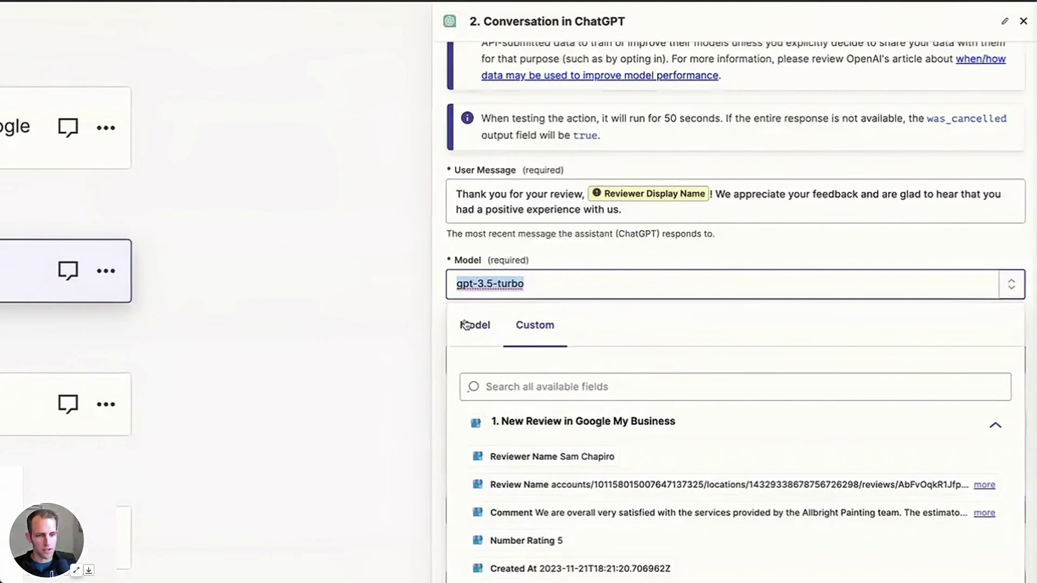
key("BackSpace")
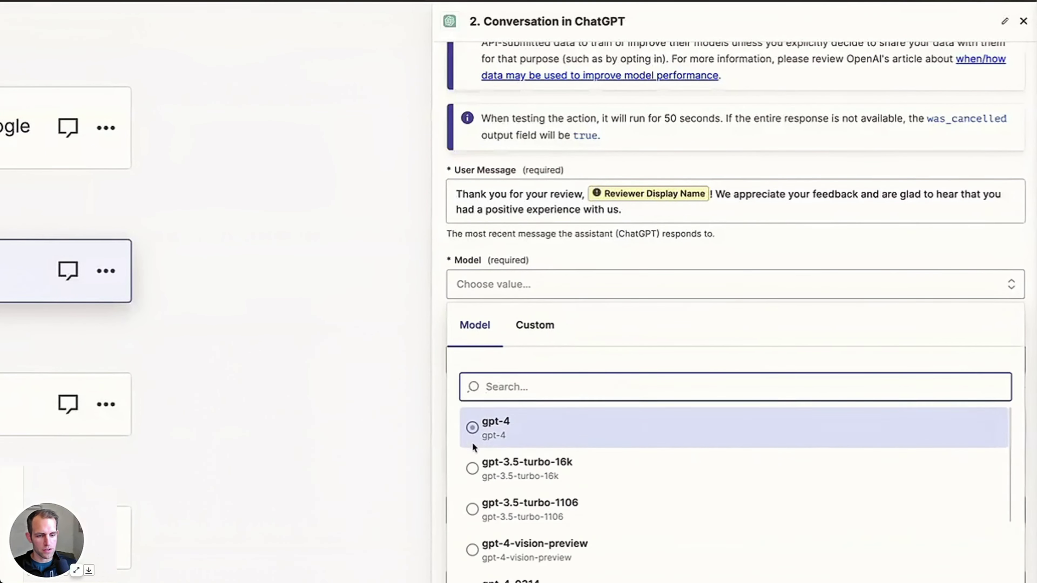
left_click(492, 434)
left_click(528, 359)
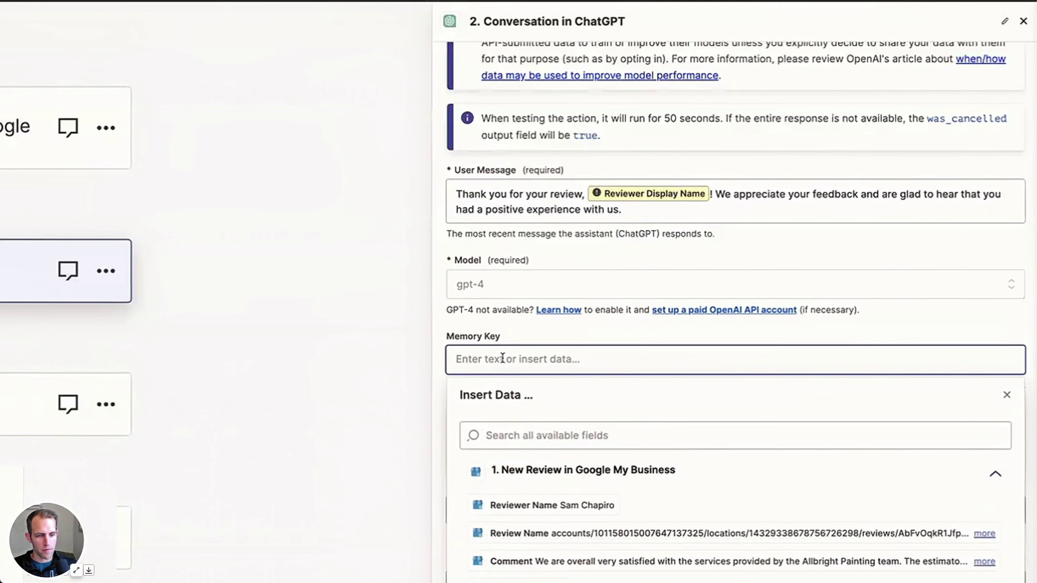
scroll(953, 385, "down", 3)
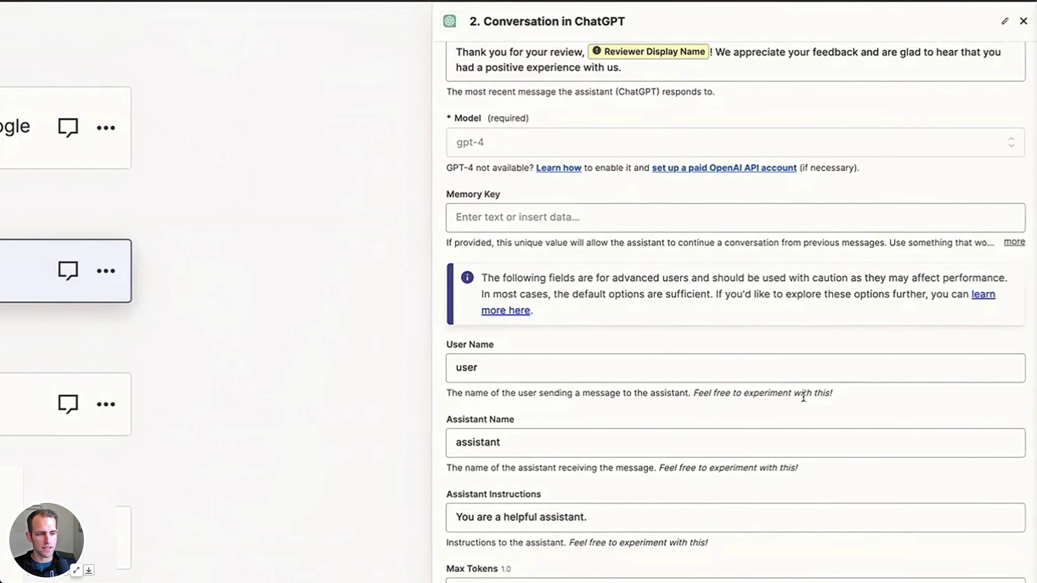
Replace the default User Name 'user' with 'Allbright Painting'
left_click(493, 370)
double_click(471, 370)
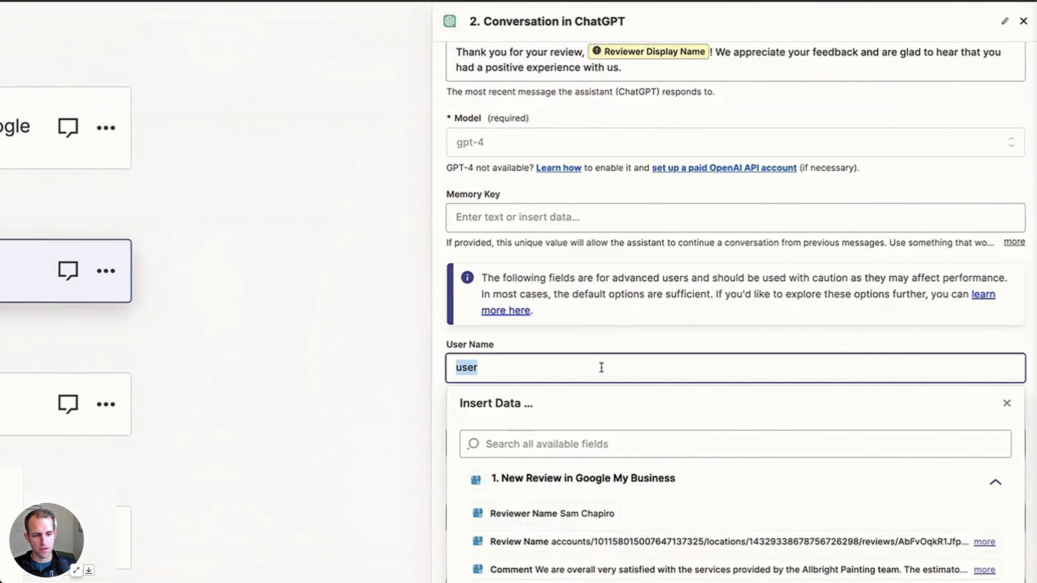
type("Allbright Painting")
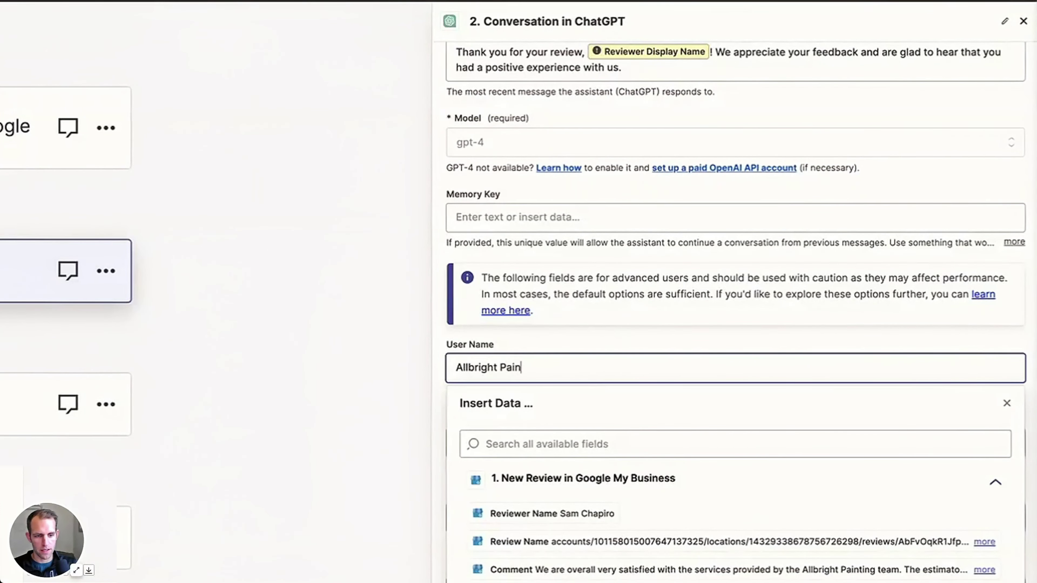
key("Tab")
left_click(444, 417)
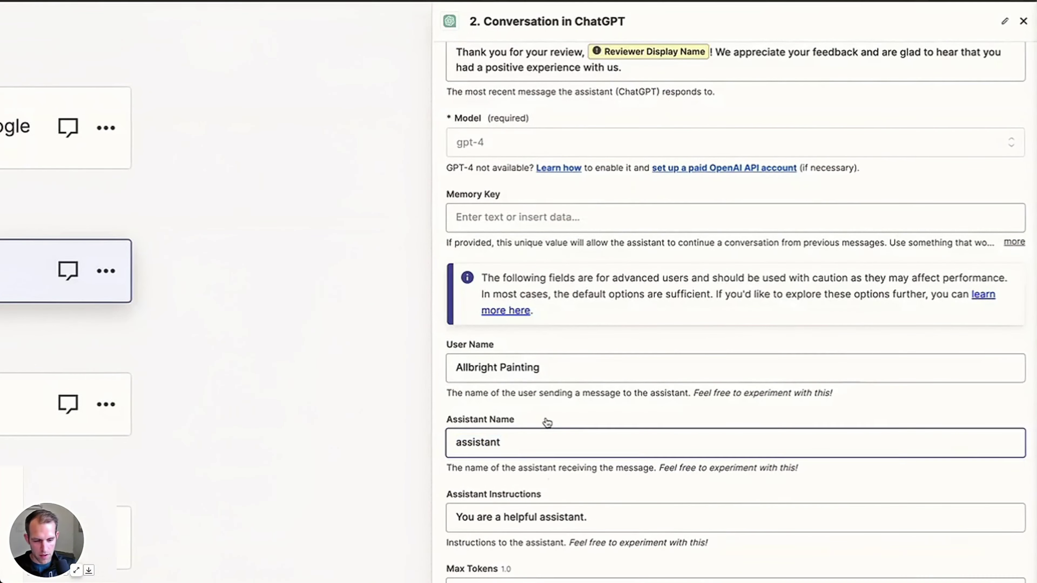
Delete the default Assistant Instructions text, leaving the field empty
scroll(587, 499, "down", 1)
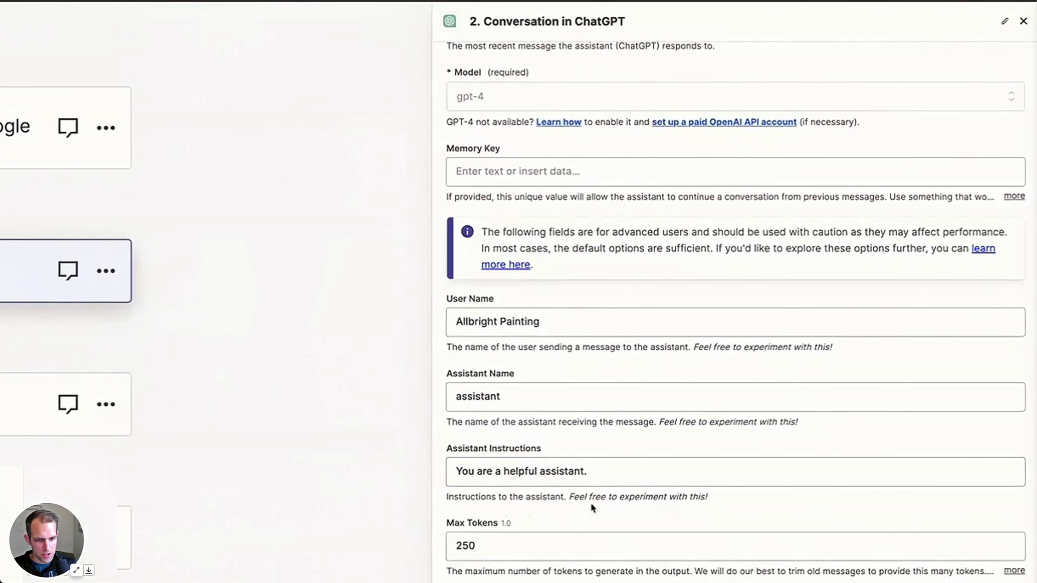
scroll(732, 510, "down", 1)
triple_click(584, 446)
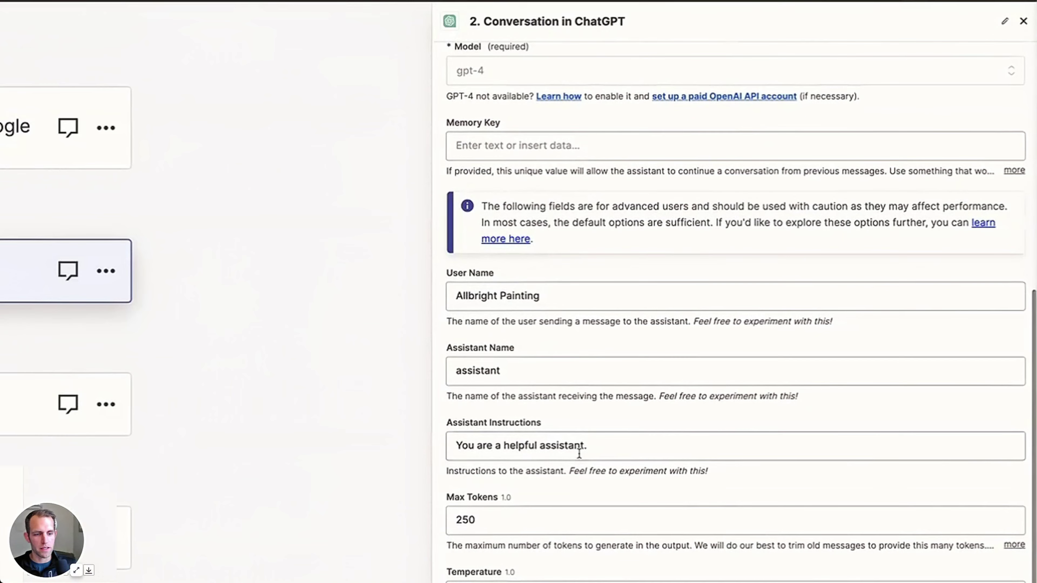
key("BackSpace")
left_click(553, 519)
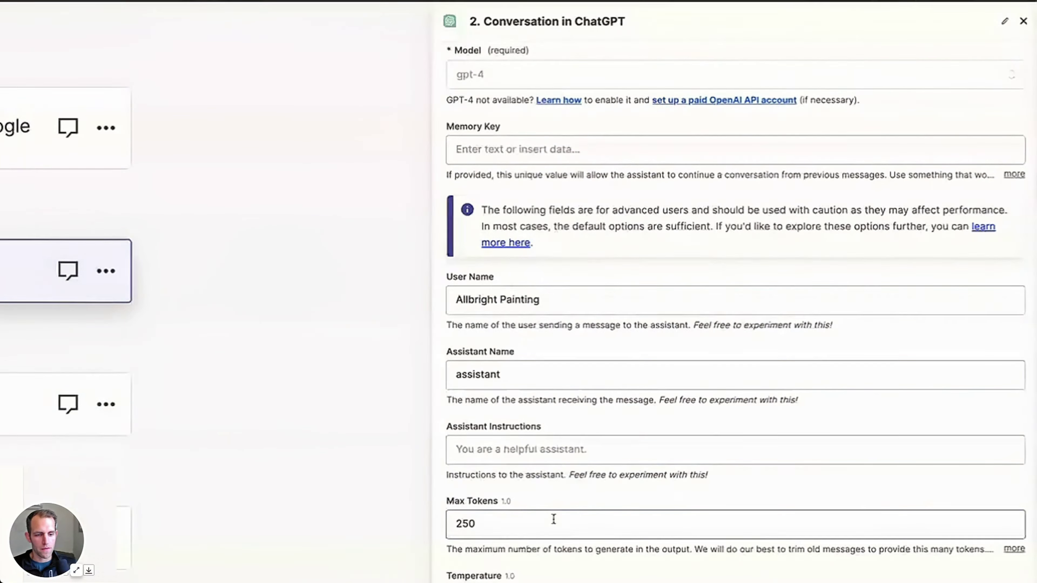
Fill User Message with the reply prompt: business details, reviewer name, date and reply rules
scroll(553, 519, "up", 8)
left_click(592, 343)
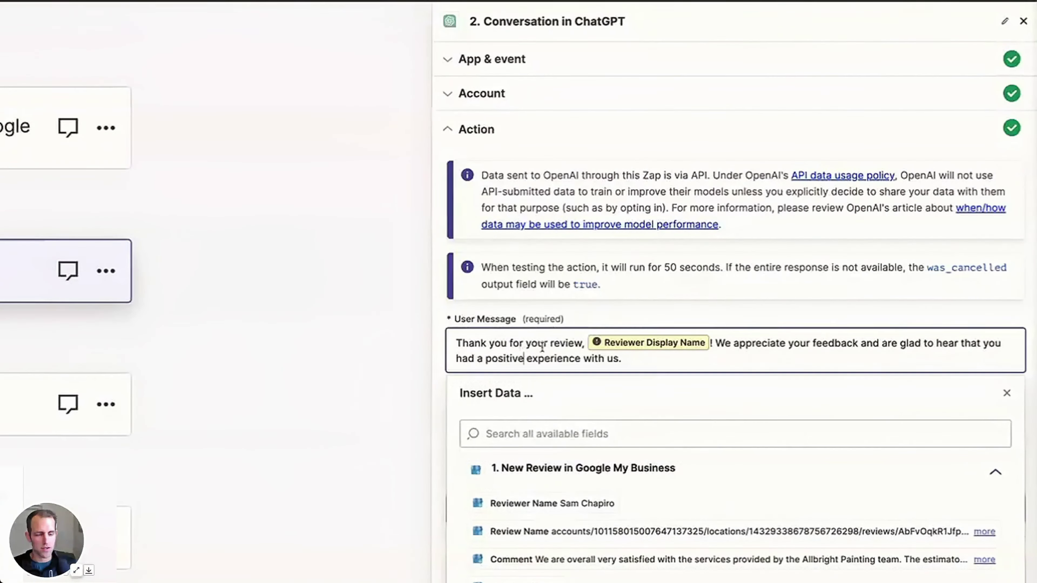
left_click_drag(183, 188, 297, 239)
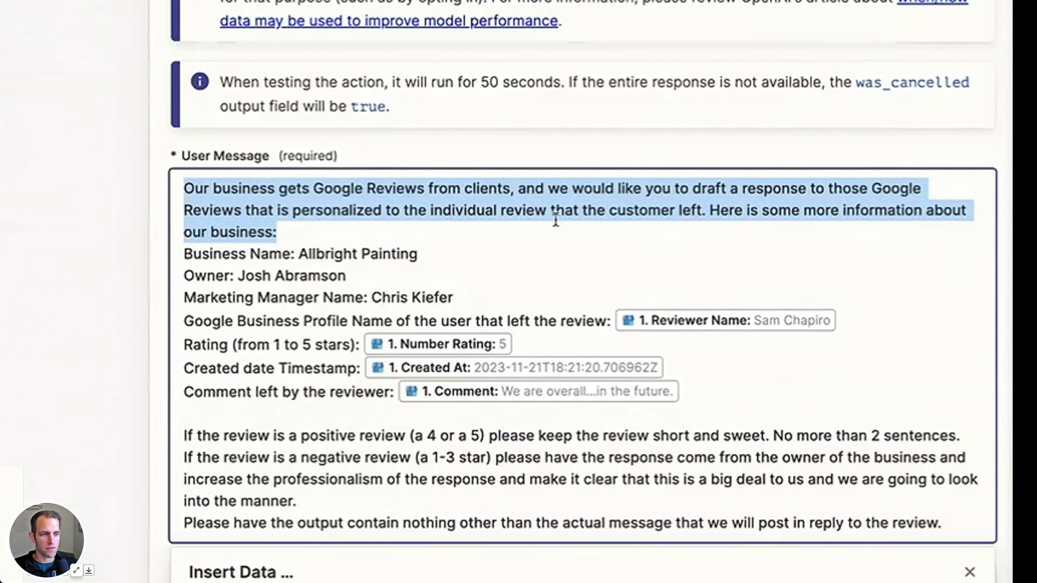
mouse_move(184, 254)
left_mouse_down()
mouse_move(358, 269)
mouse_move(407, 298)
mouse_move(441, 302)
left_mouse_up()
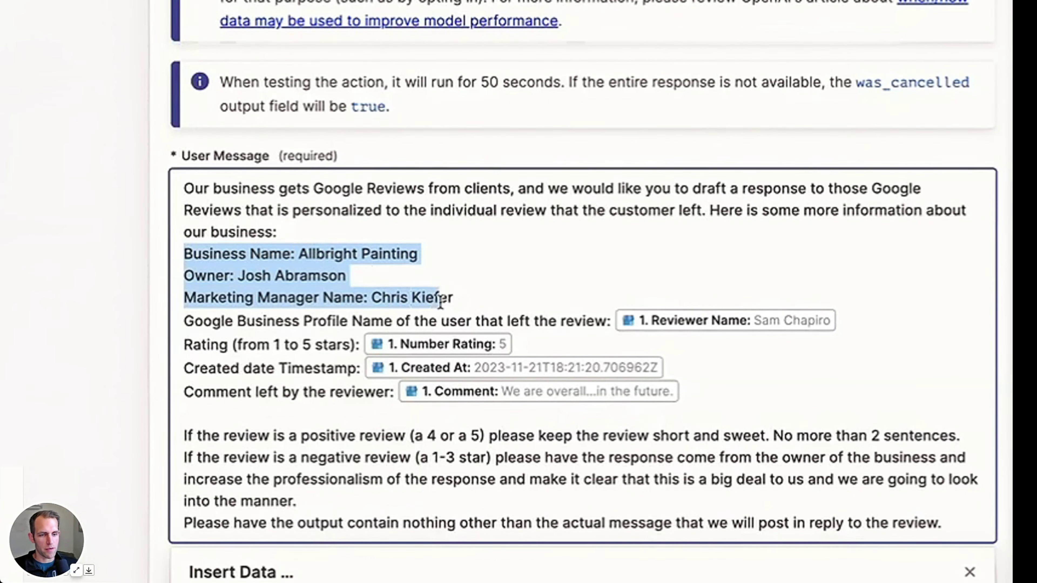
left_click_drag(184, 321, 833, 322)
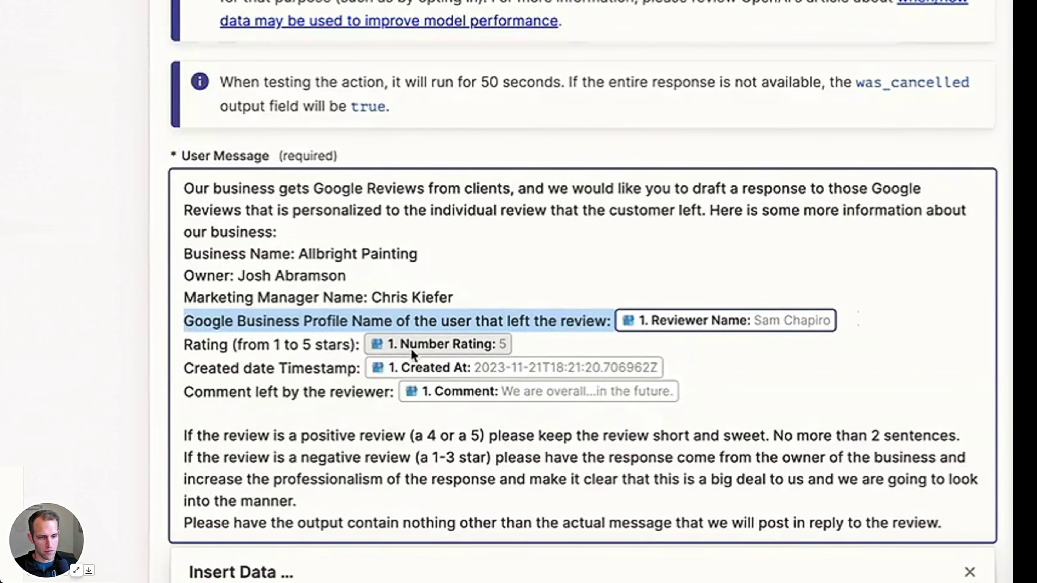
left_click_drag(195, 368, 492, 369)
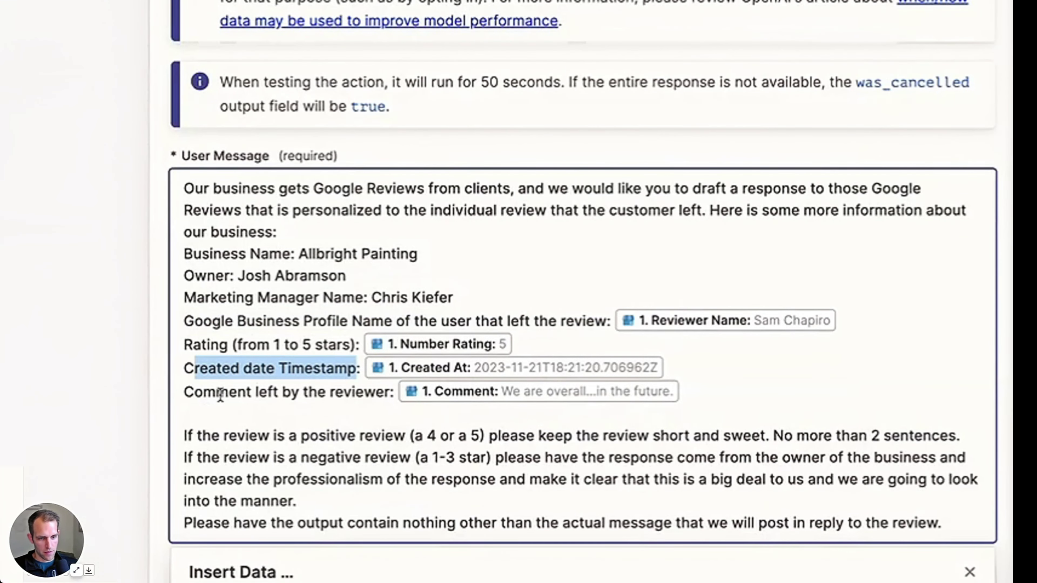
scroll(409, 488, "down", 1)
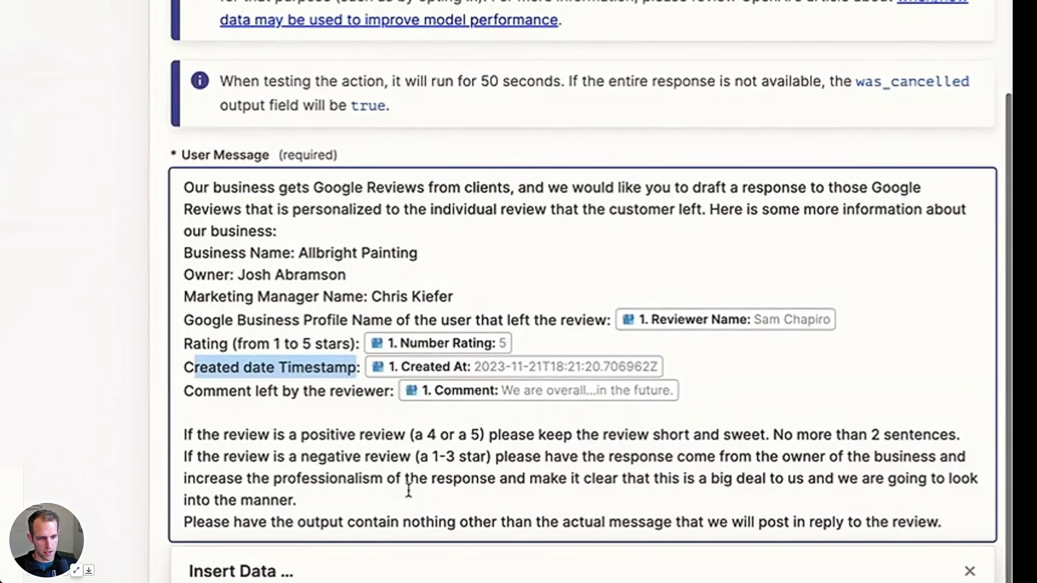
left_click_drag(184, 430, 957, 425)
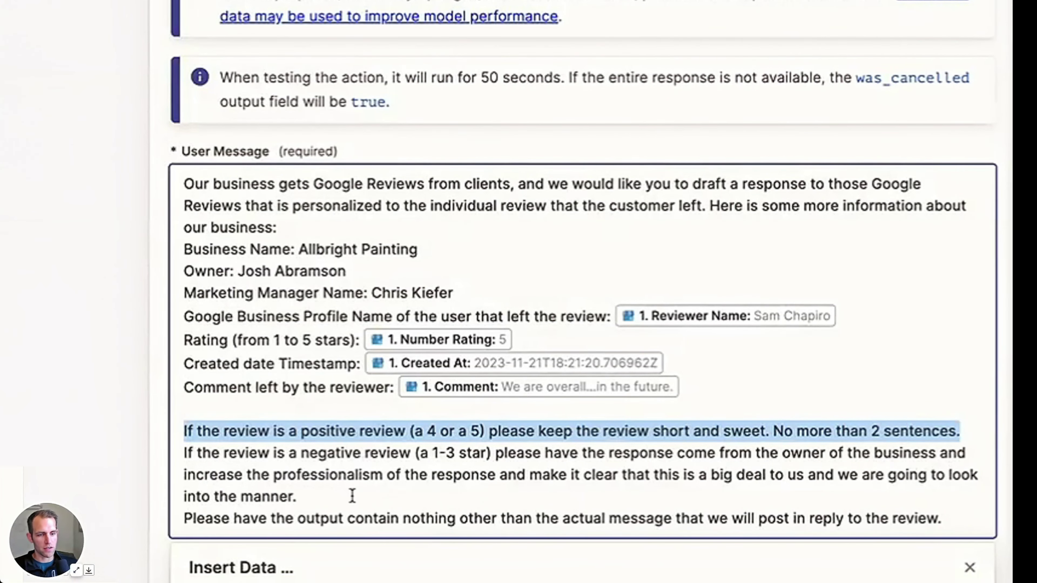
scroll(496, 494, "down", 1)
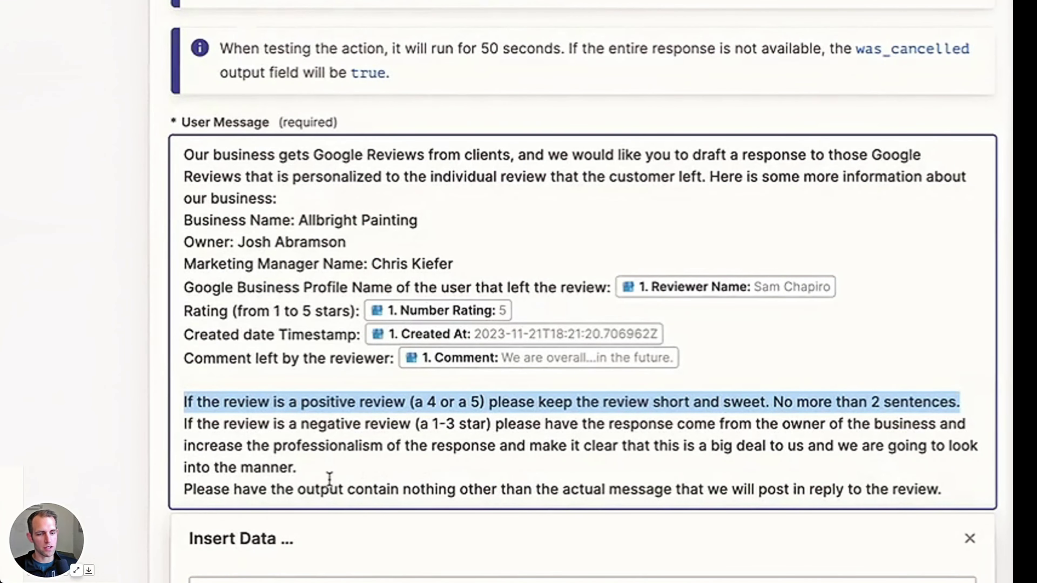
scroll(347, 497, "down", 1)
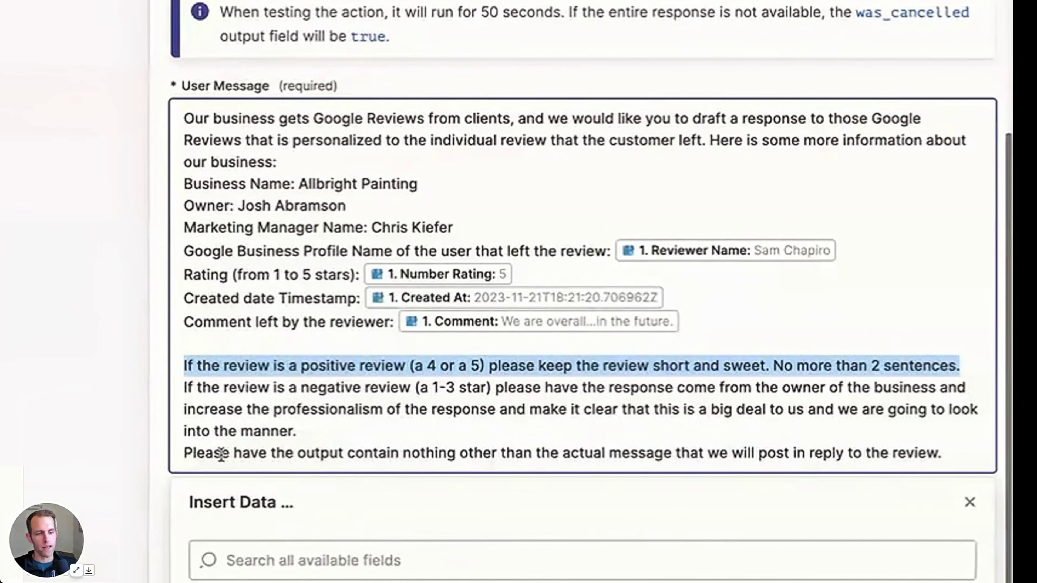
left_click_drag(187, 453, 961, 458)
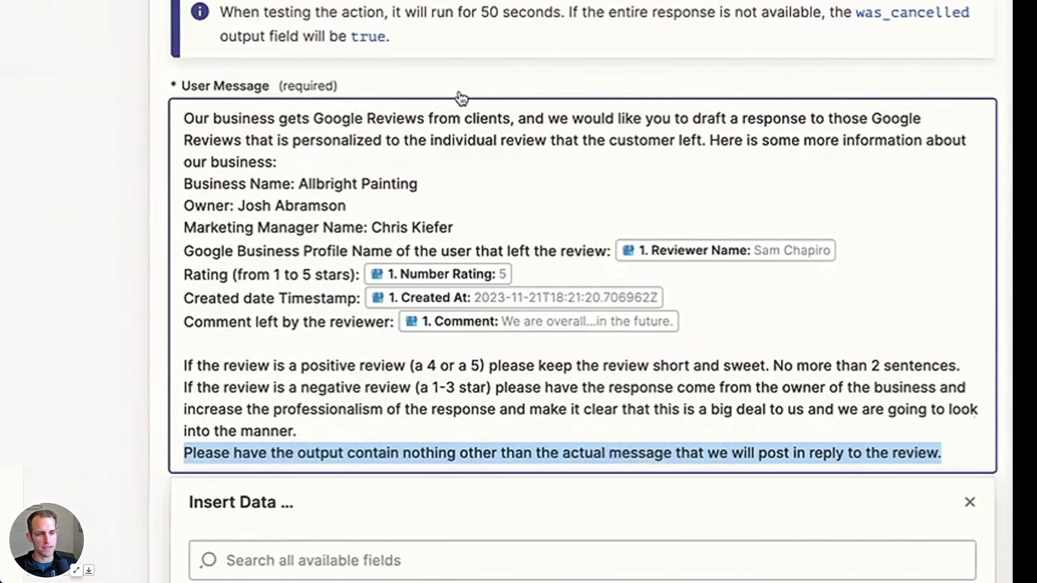
left_click(438, 88)
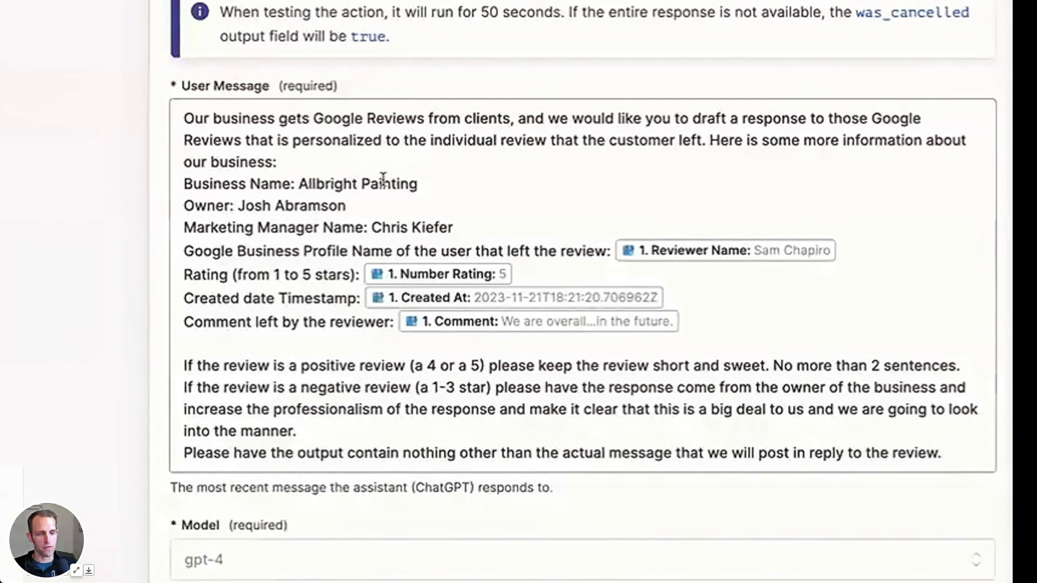
Review the advanced fields, including the Temperature explanation, and finish the action setup
scroll(382, 178, "down", 10)
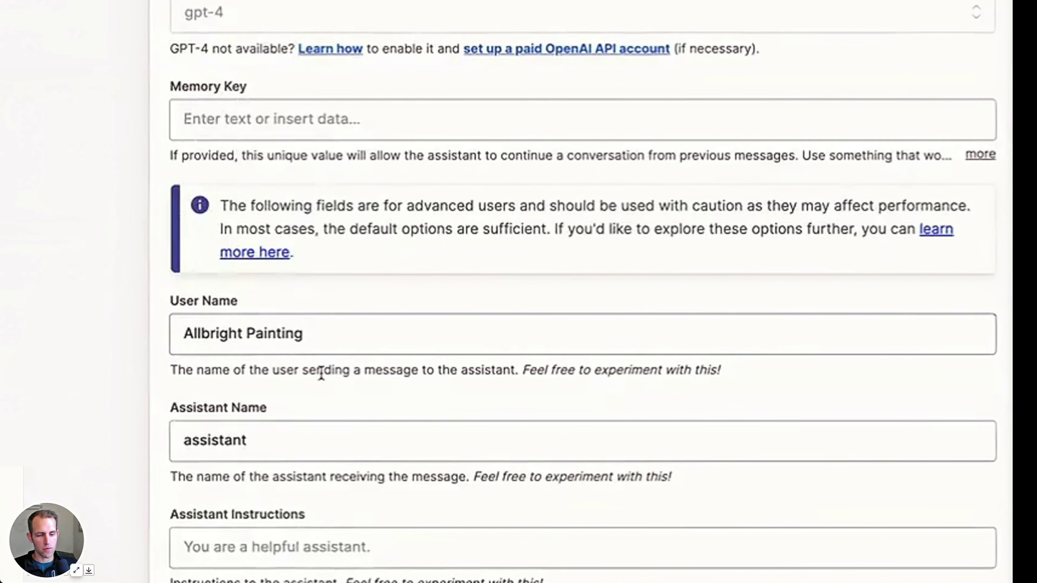
scroll(246, 403, "down", 2)
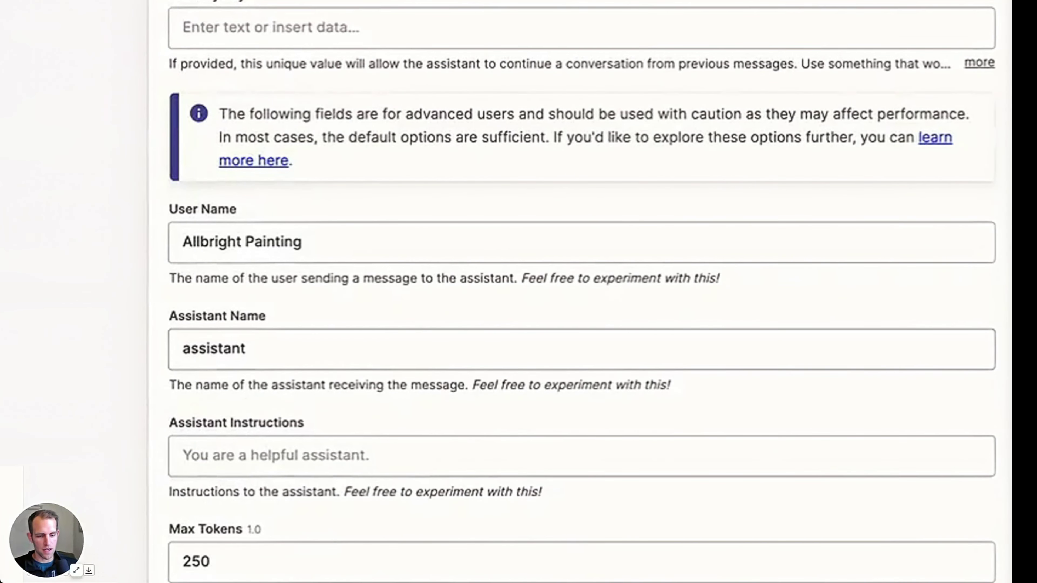
scroll(296, 318, "down", 6)
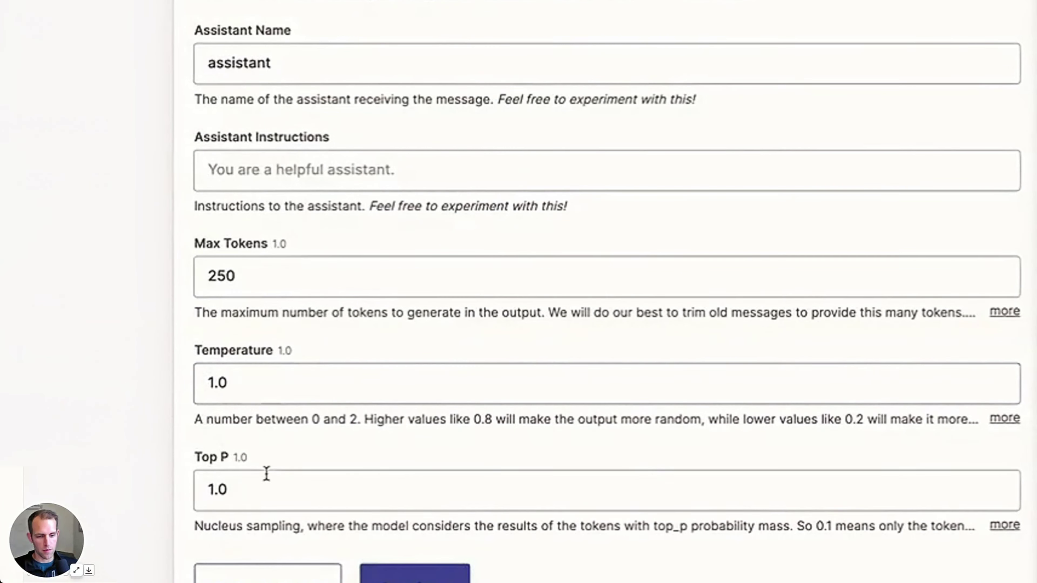
scroll(203, 519, "up", 1)
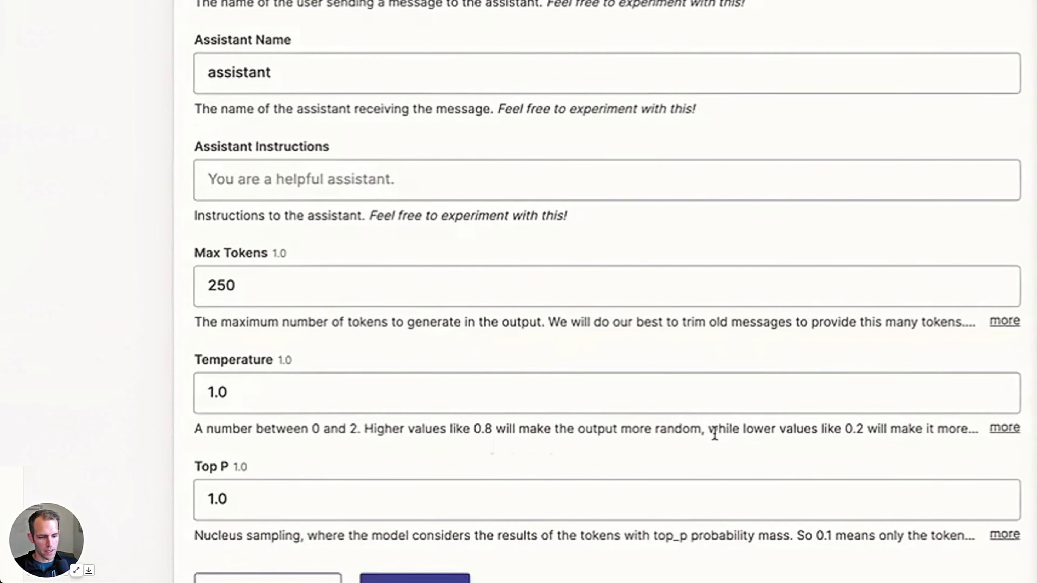
left_click(1004, 428)
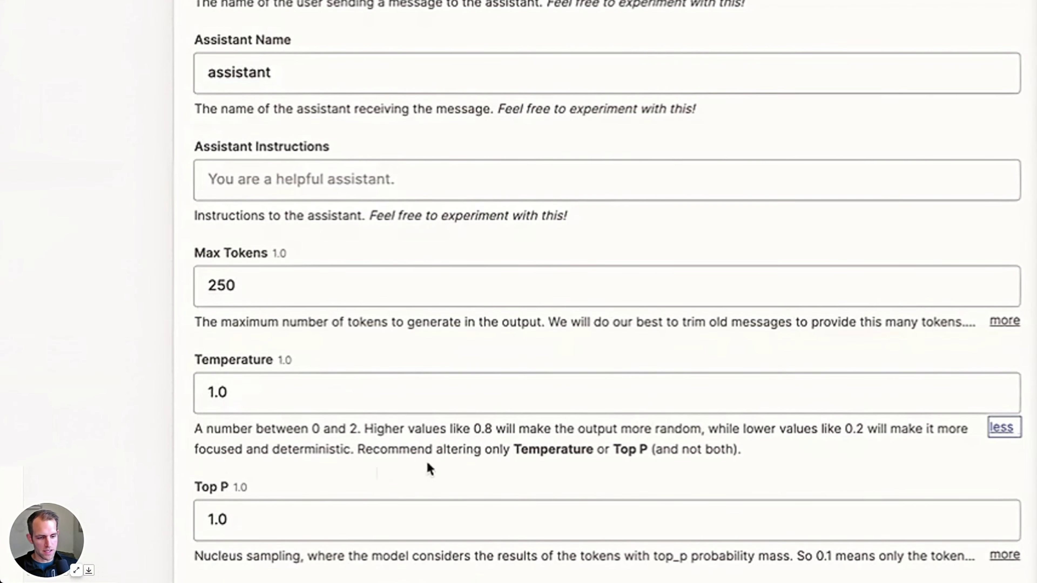
scroll(342, 482, "down", 3)
left_click(416, 504)
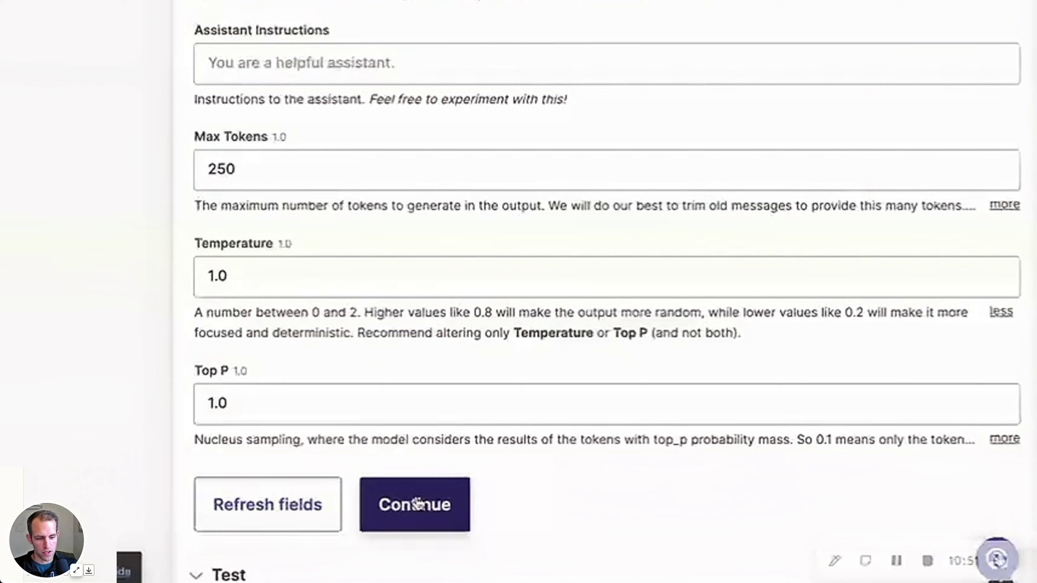
Test the ChatGPT step and check its short thank-you reply to the sample review
left_click(382, 529)
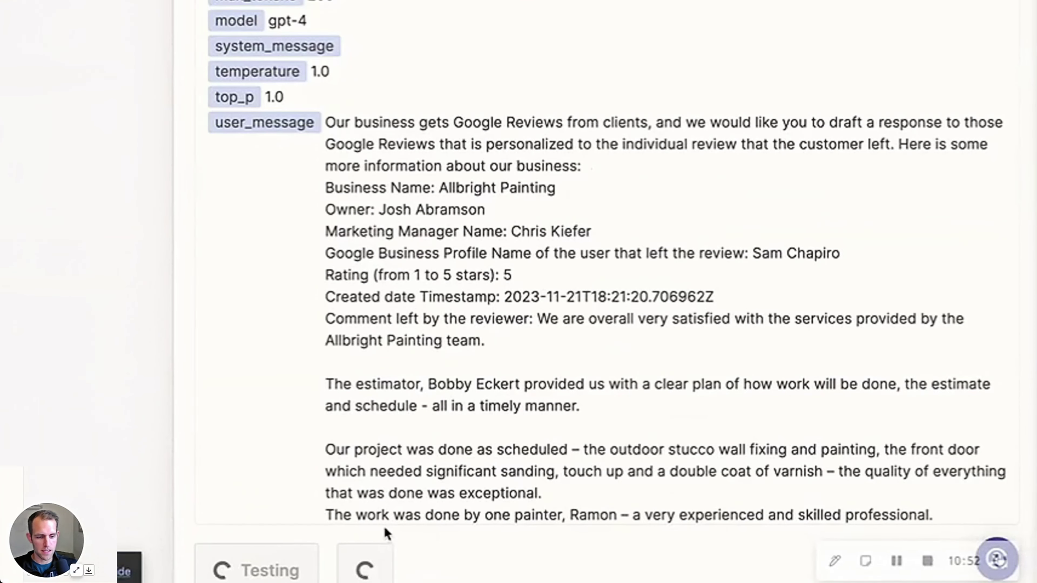
scroll(465, 155, "down", 10)
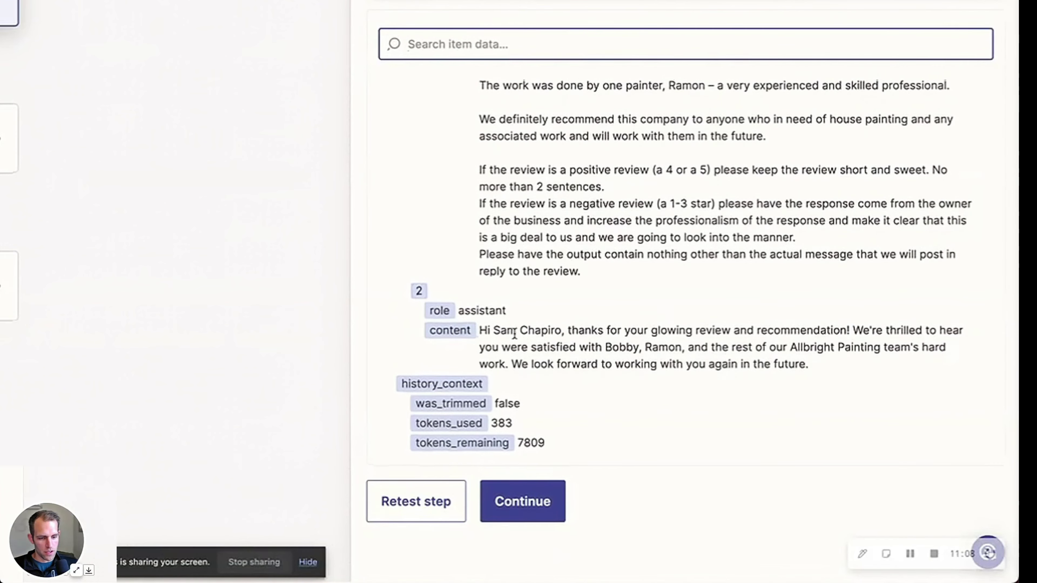
scroll(514, 334, "up", 5)
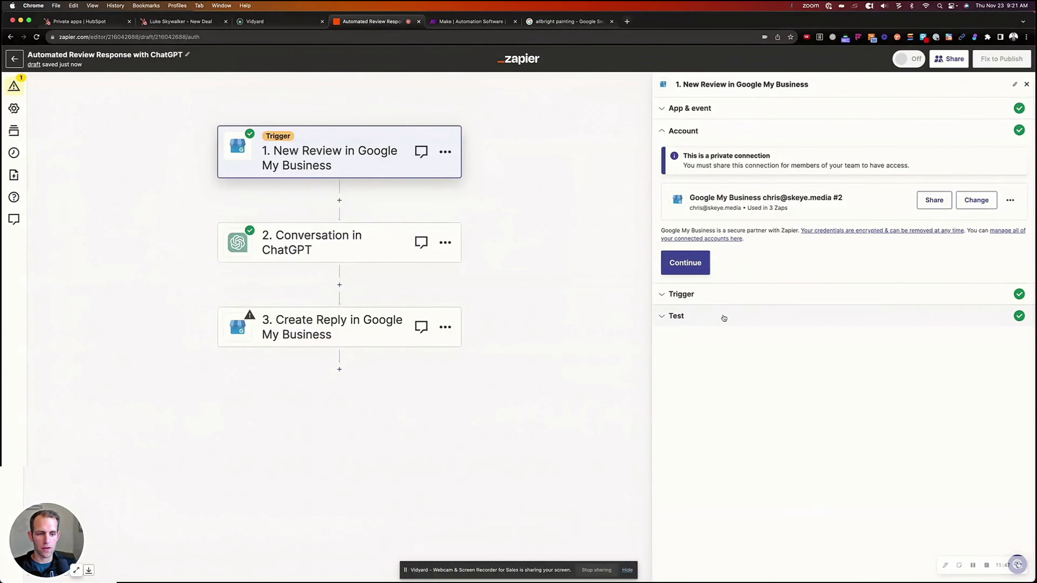
Switch the trigger's test record to Review B and retest the ChatGPT step for a new reply
left_click(681, 316)
left_click(702, 311)
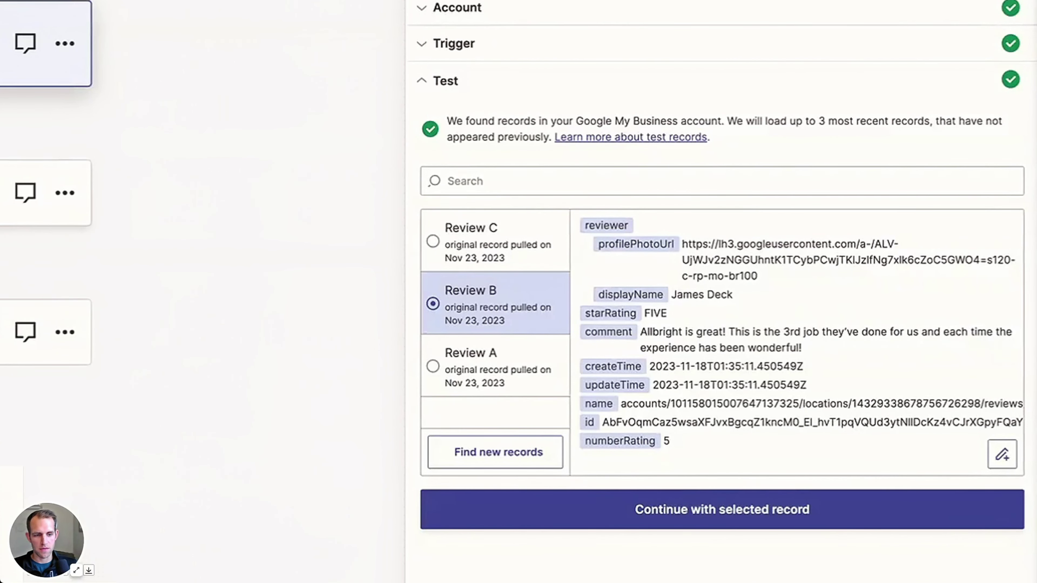
left_click(767, 522)
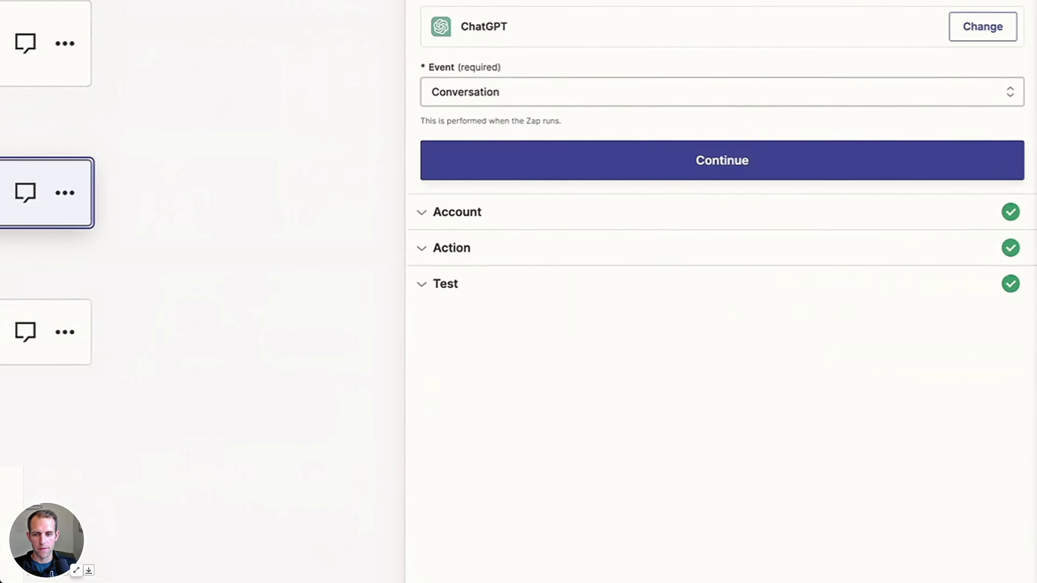
left_click(449, 285)
scroll(494, 451, "down", 5)
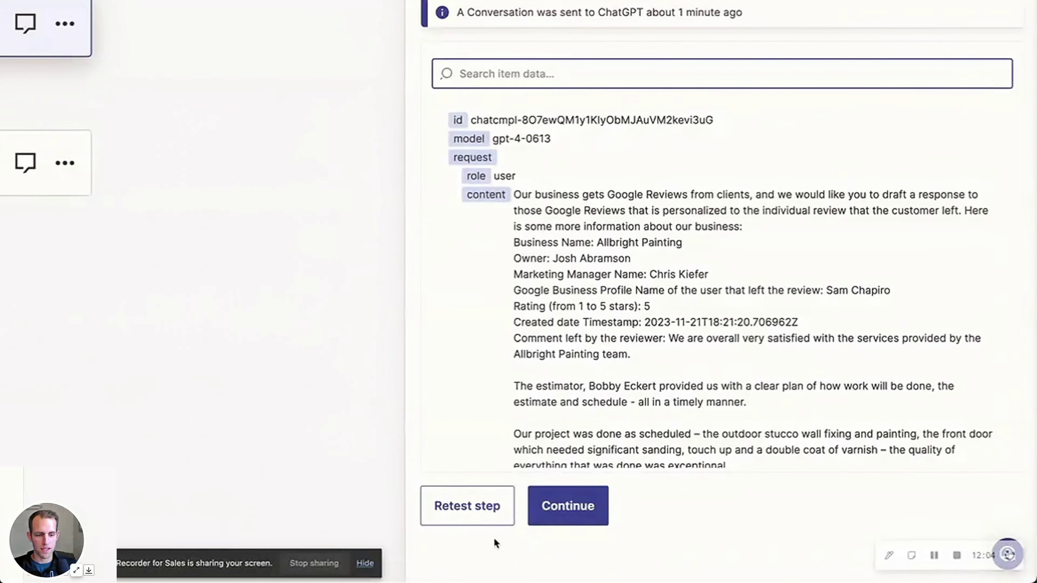
left_click(479, 511)
scroll(561, 243, "down", 10)
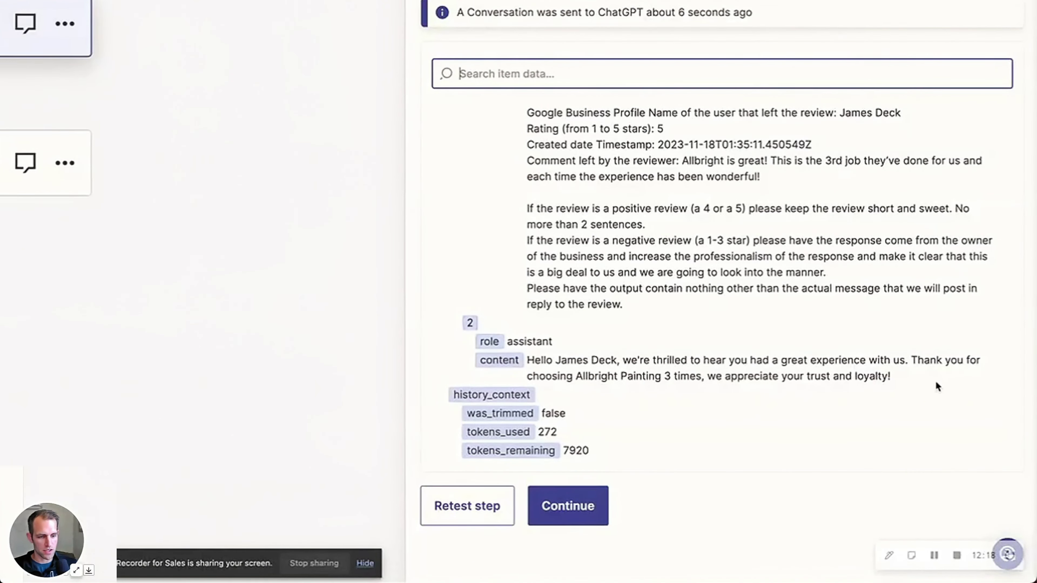
scroll(935, 381, "up", 15)
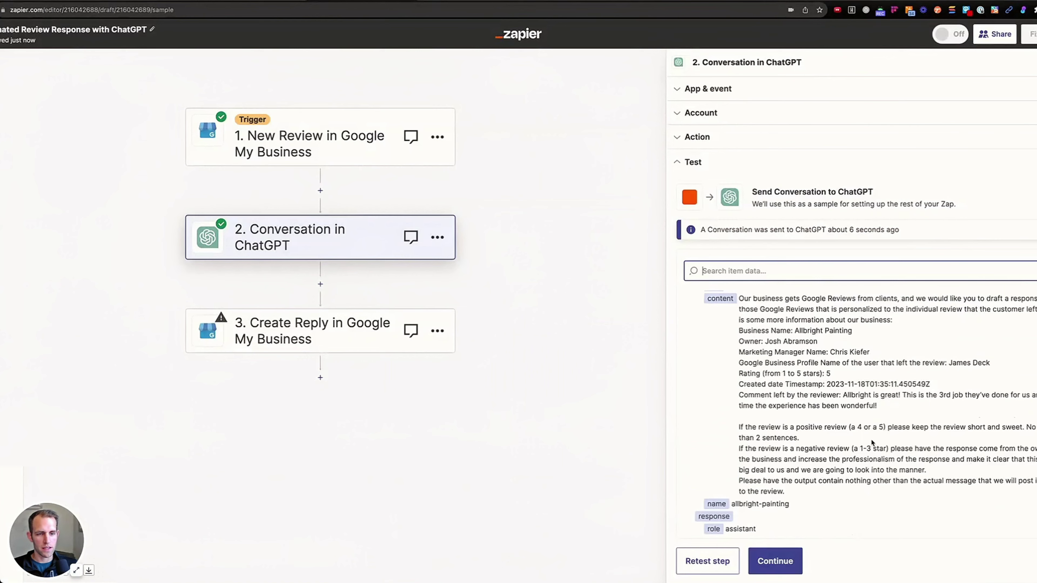
Add a 'Some notes on how to reply:' heading to the prompt and prefix the first rule with '--'
left_click(762, 136)
scroll(702, 331, "down", 1)
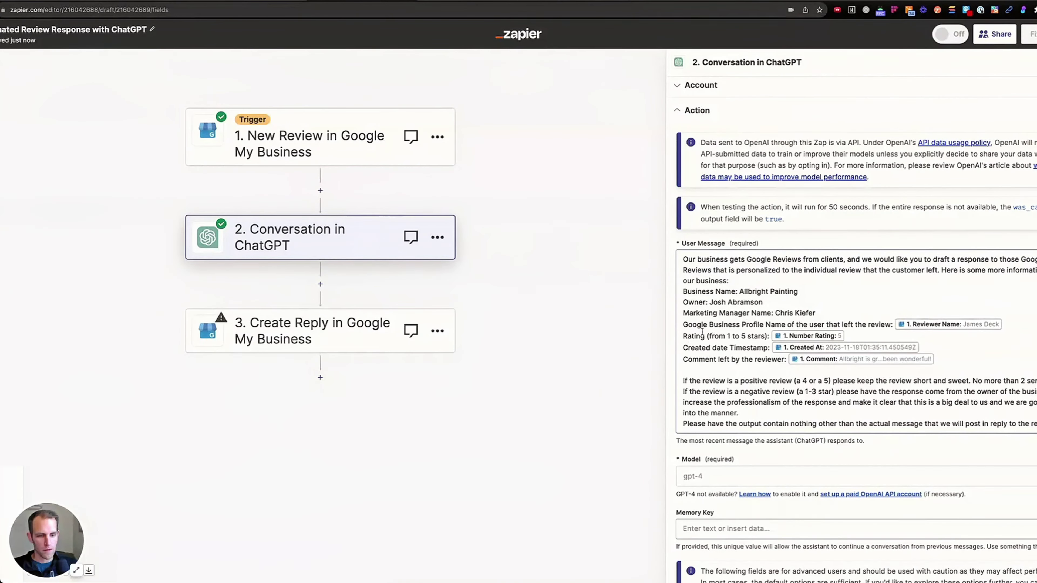
left_click(705, 369)
key("Return")
type("Som")
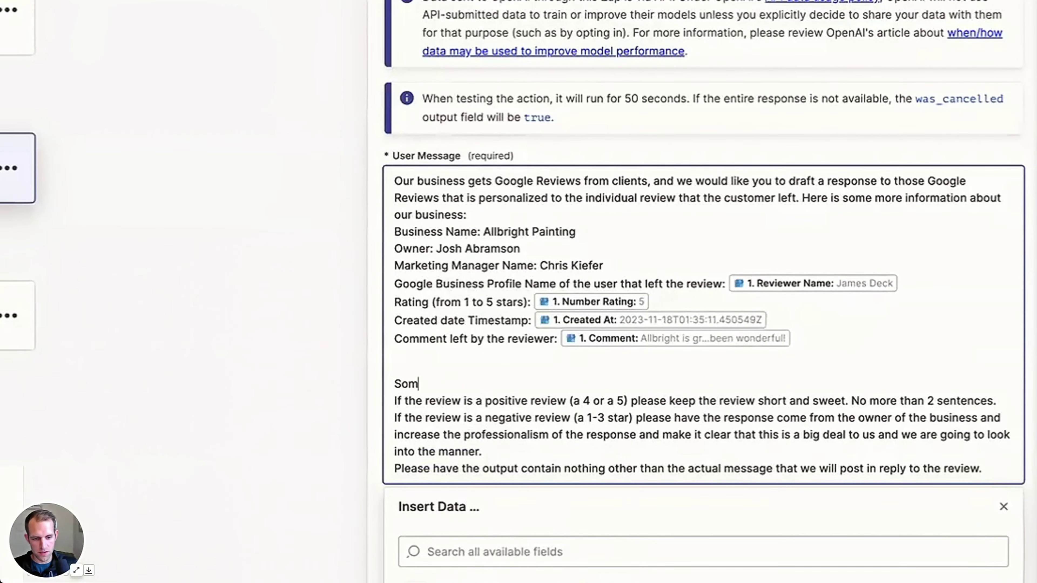
type("e ntoe")
key("BackSpace")
key("BackSpace")
key("BackSpace")
type("otes on how to")
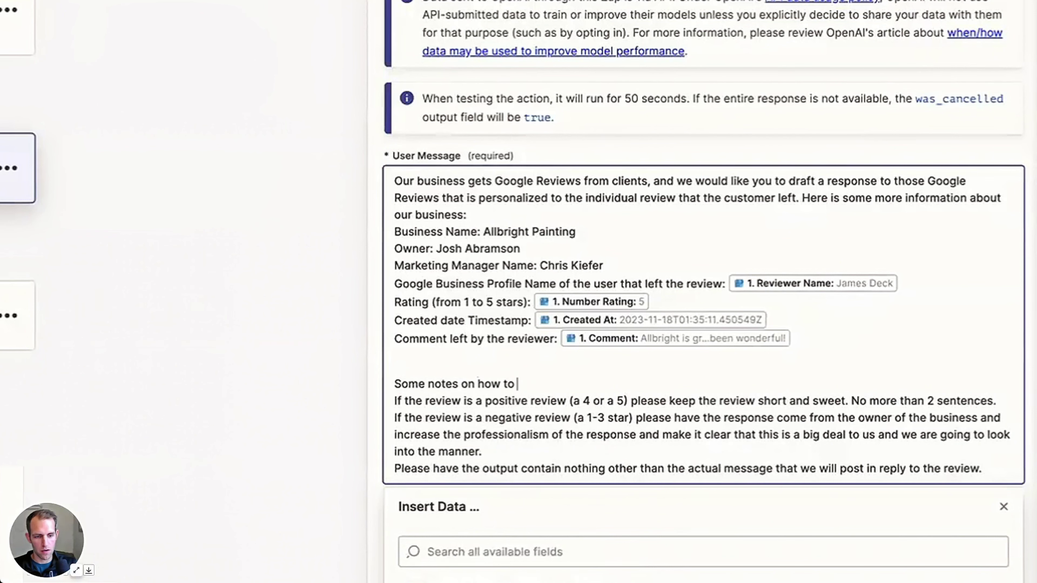
type(" reply:")
key("Right")
type("--")
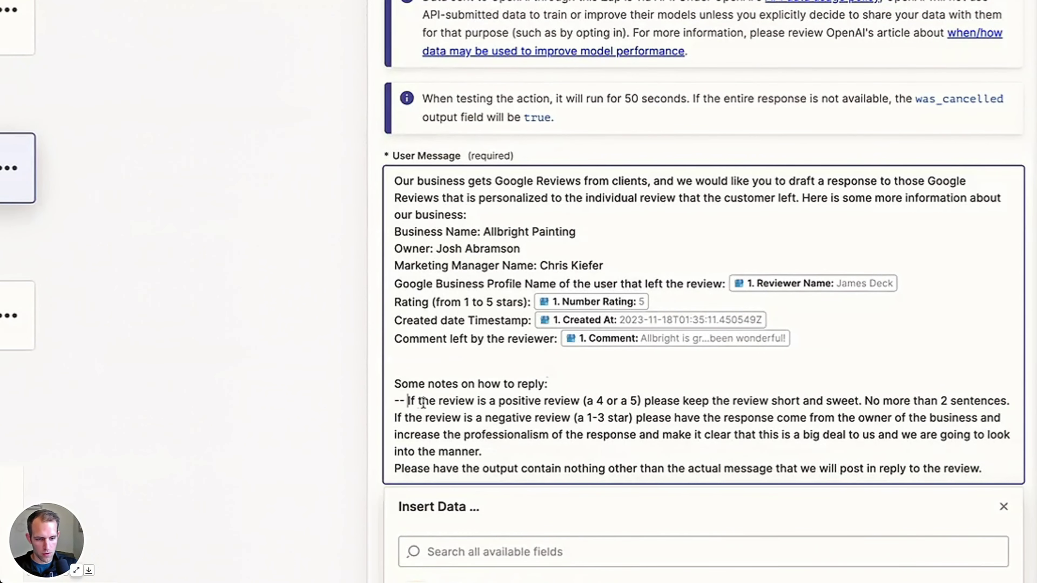
Prefix the remaining rules with '--' and add '-- Please only user the reviewers first name when replying'
key("Home")
key("Down")
type("--")
key("Down")
key("Down")
key("Down")
key("Home")
type("--")
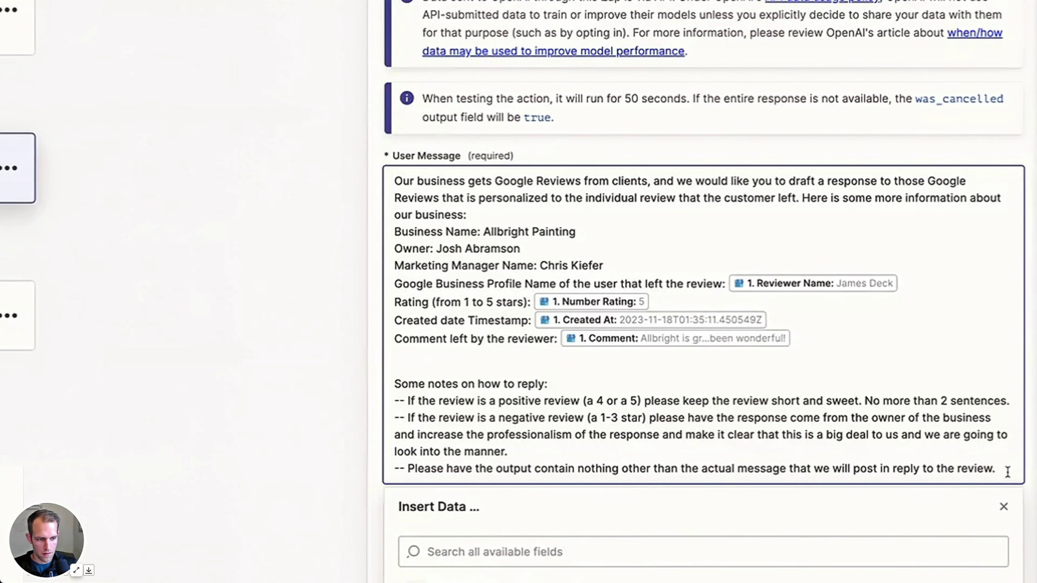
key("End")
key("Return")
type("-- Please only user the reviewers f")
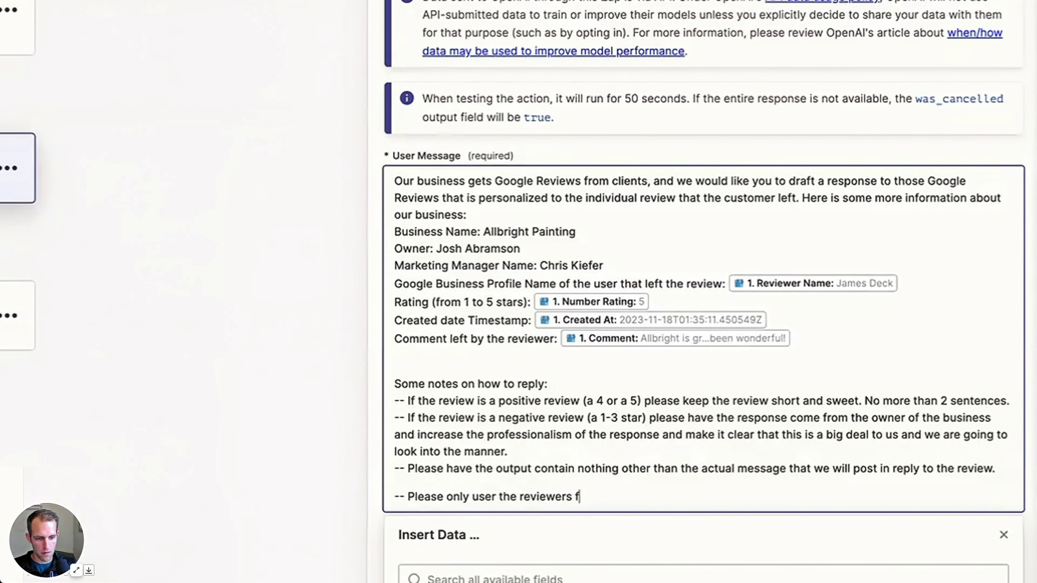
type("irst name when replying")
Save the revised prompt and retest the ChatGPT step for a first-name reply
left_click(770, 530)
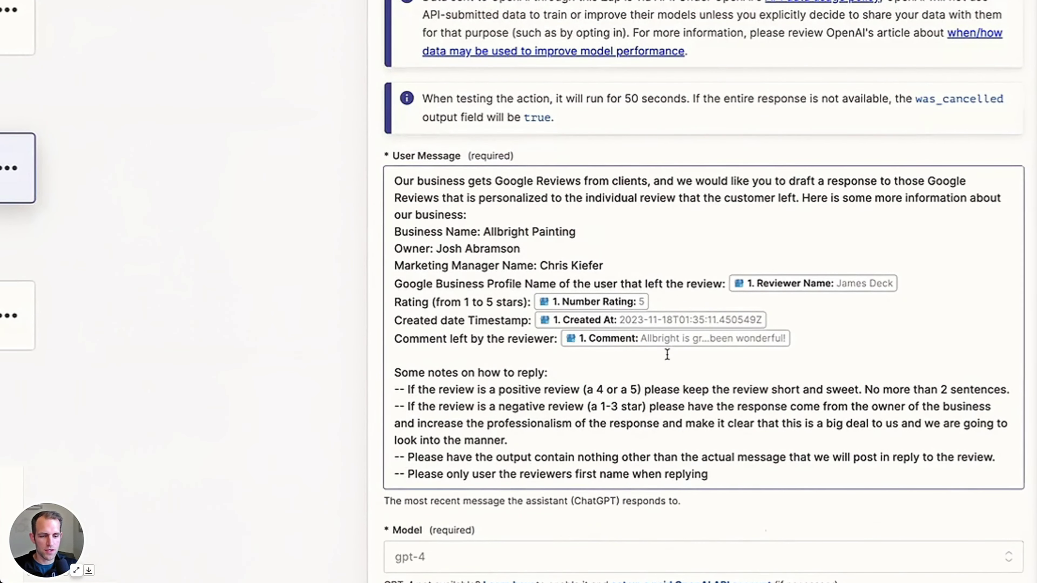
scroll(666, 353, "down", 10)
left_click(678, 527)
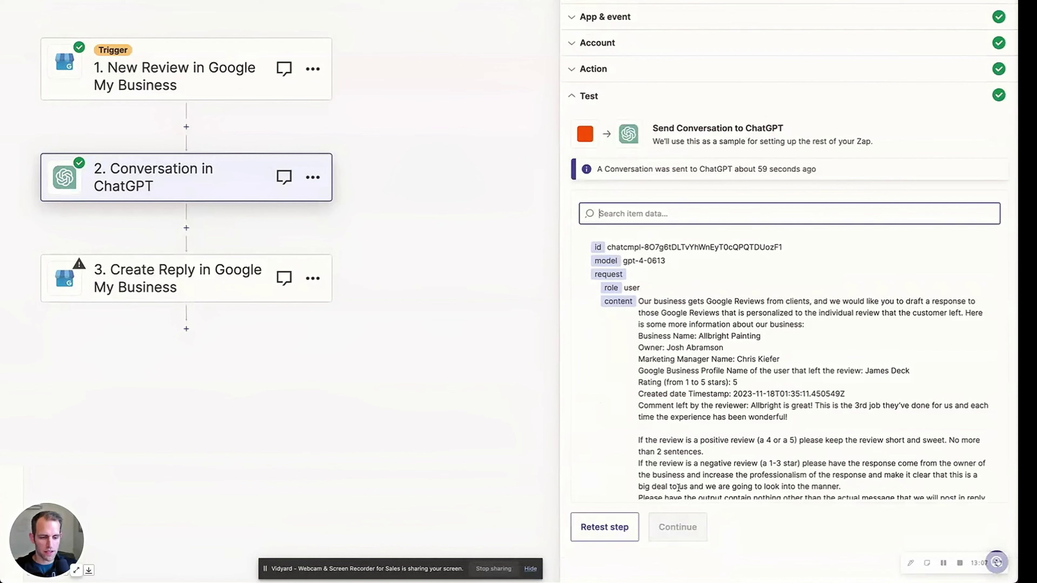
left_click(620, 526)
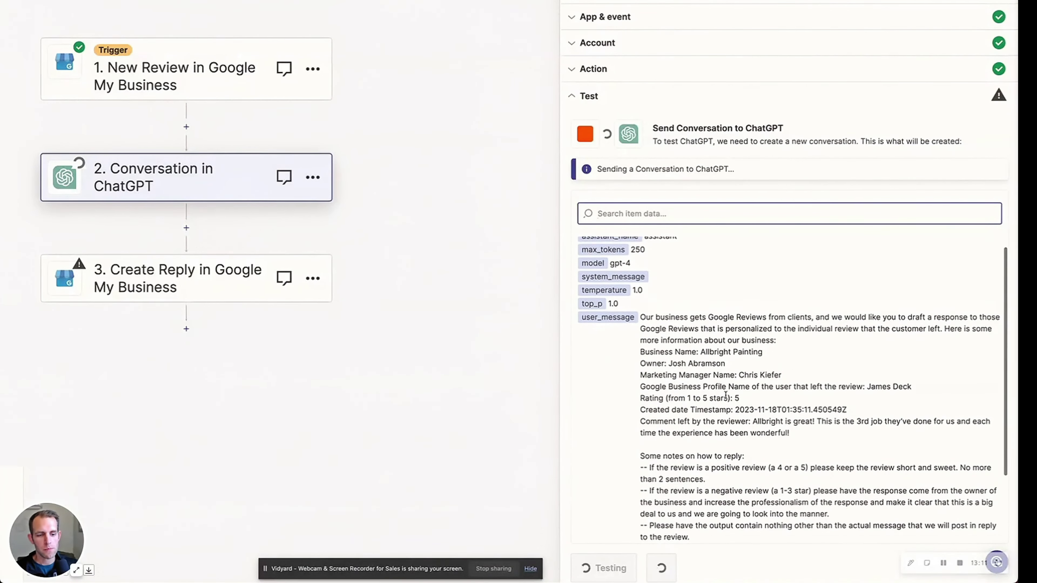
scroll(696, 462, "down", 3)
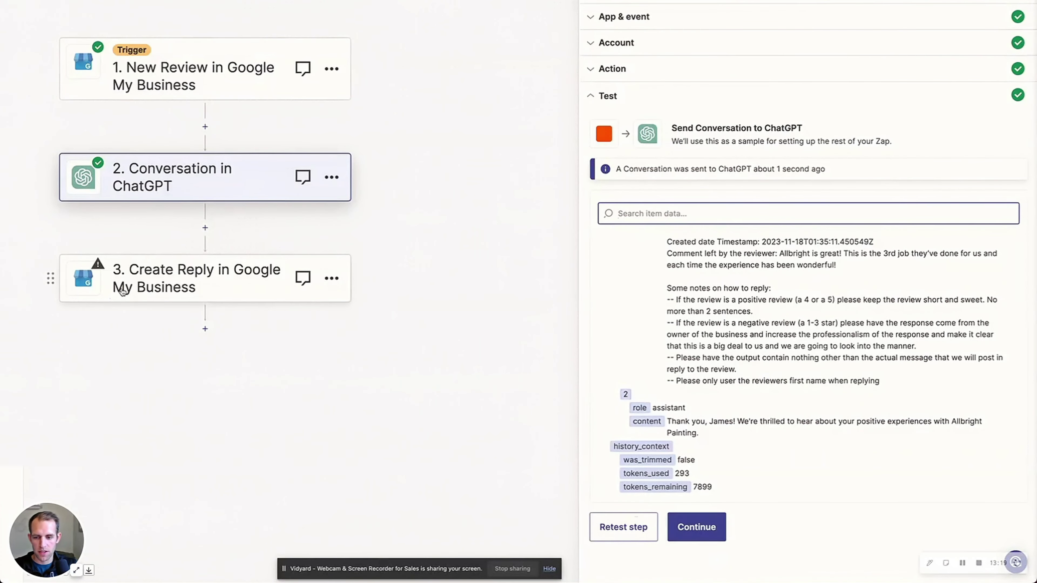
In the reply step, replace the ID in Review Name with the trigger's '1. Review Name'
left_click(122, 288)
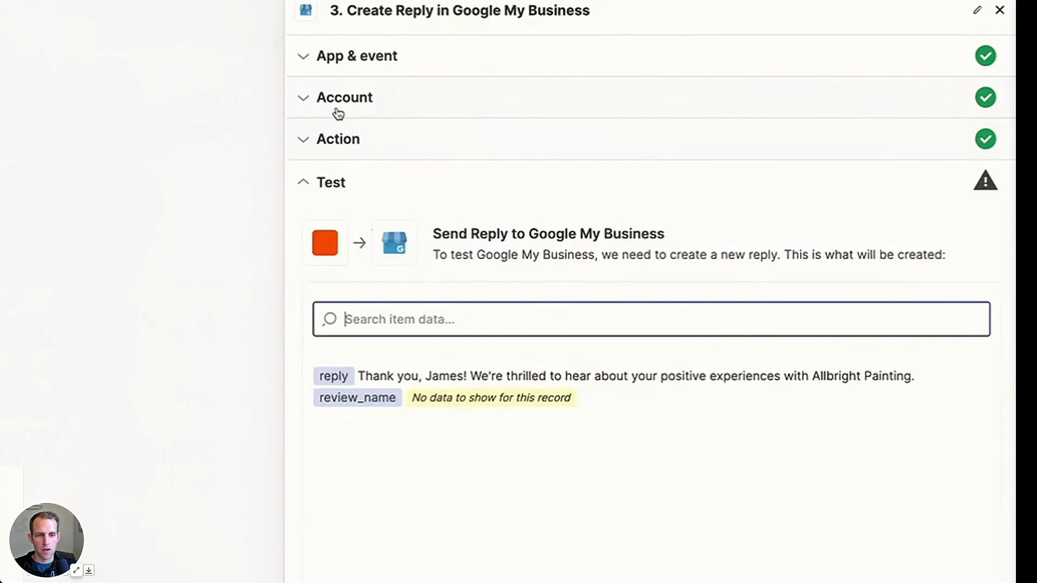
left_click(611, 46)
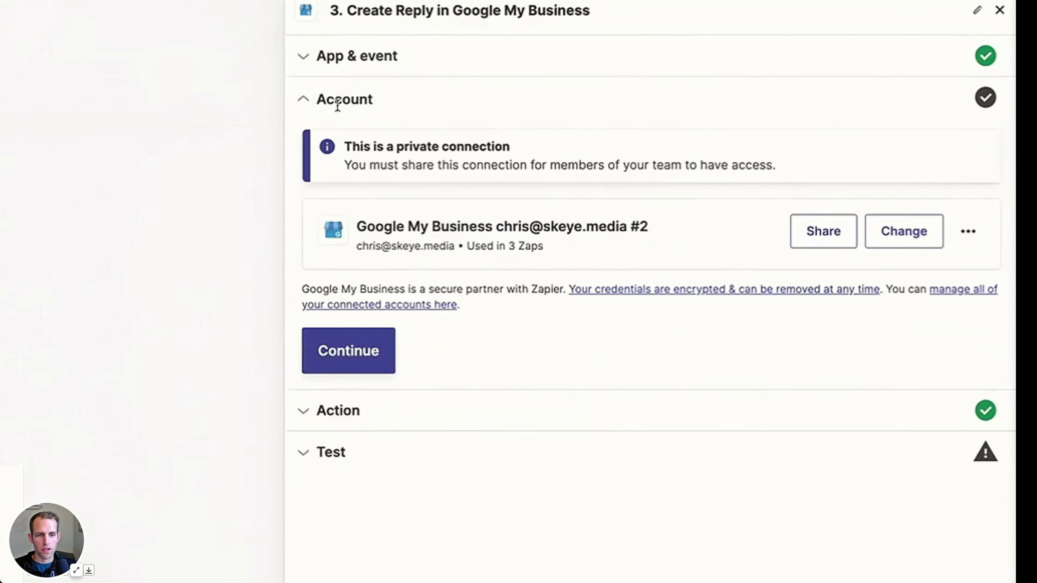
left_click(363, 351)
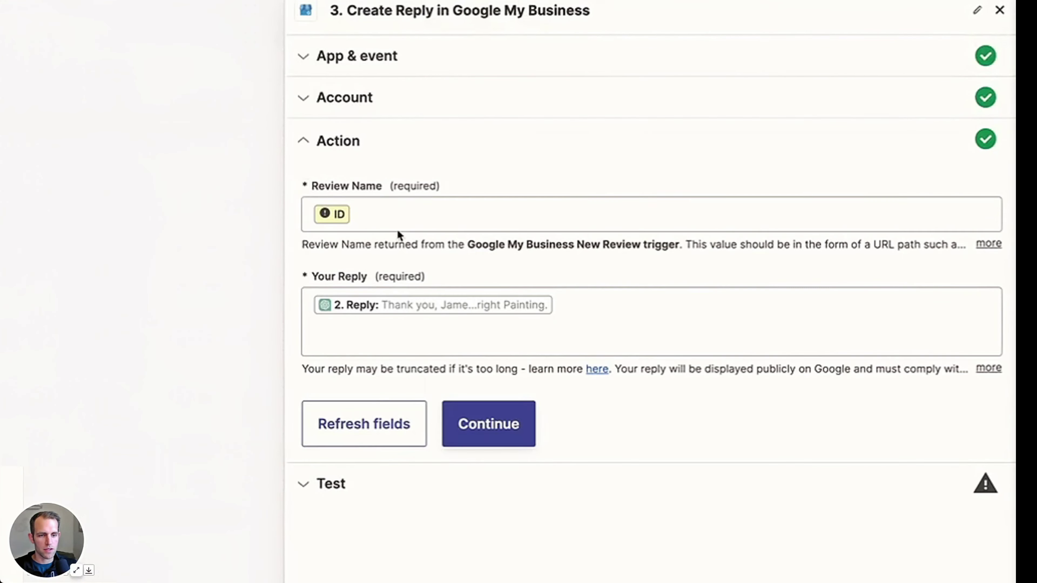
left_click(373, 221)
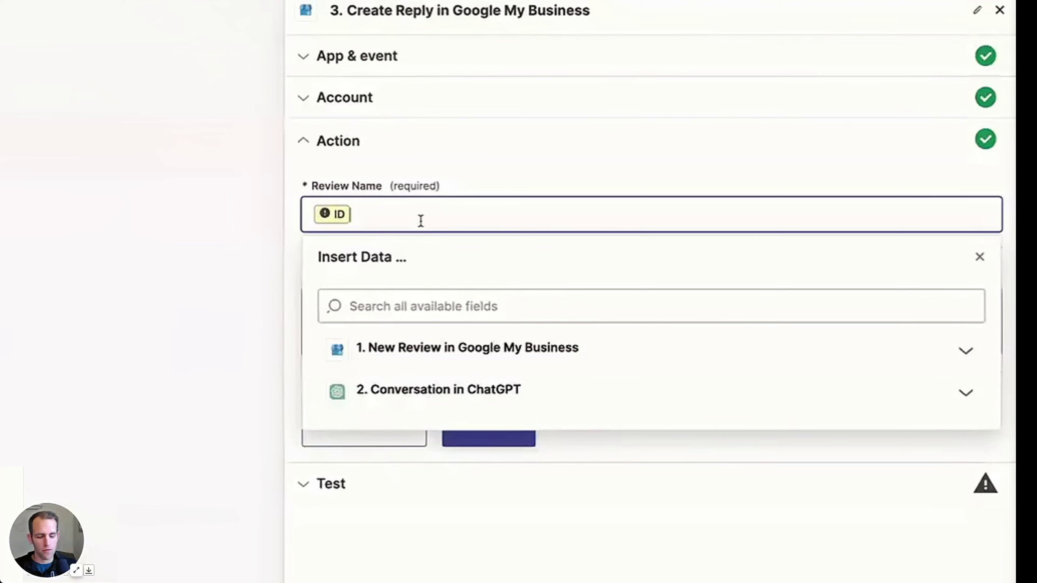
key("BackSpace")
left_click(399, 343)
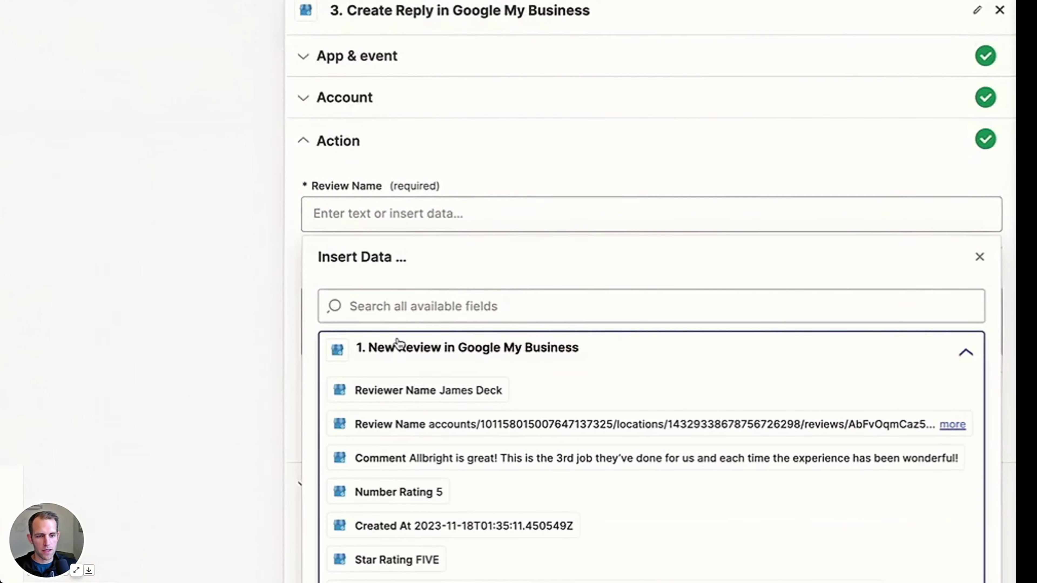
left_click(437, 433)
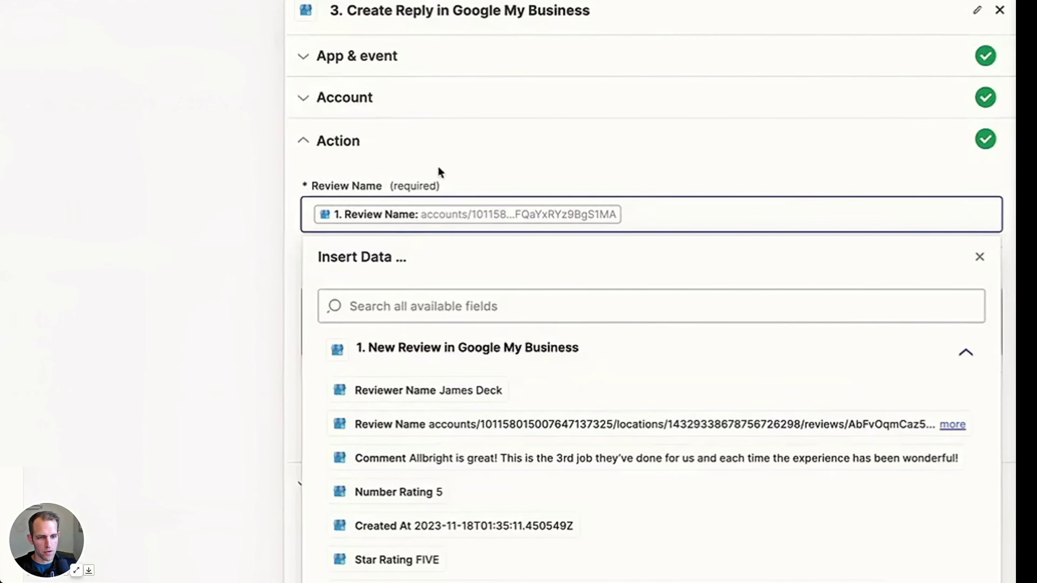
left_click(496, 158)
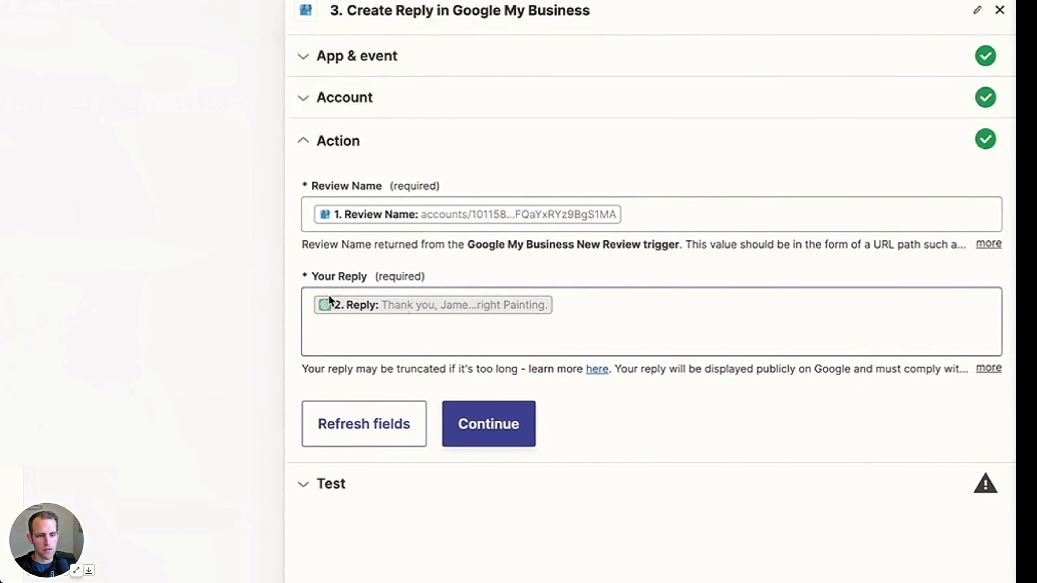
Keep Create Reply as the step's event and confirm the Google account connection
left_click(404, 59)
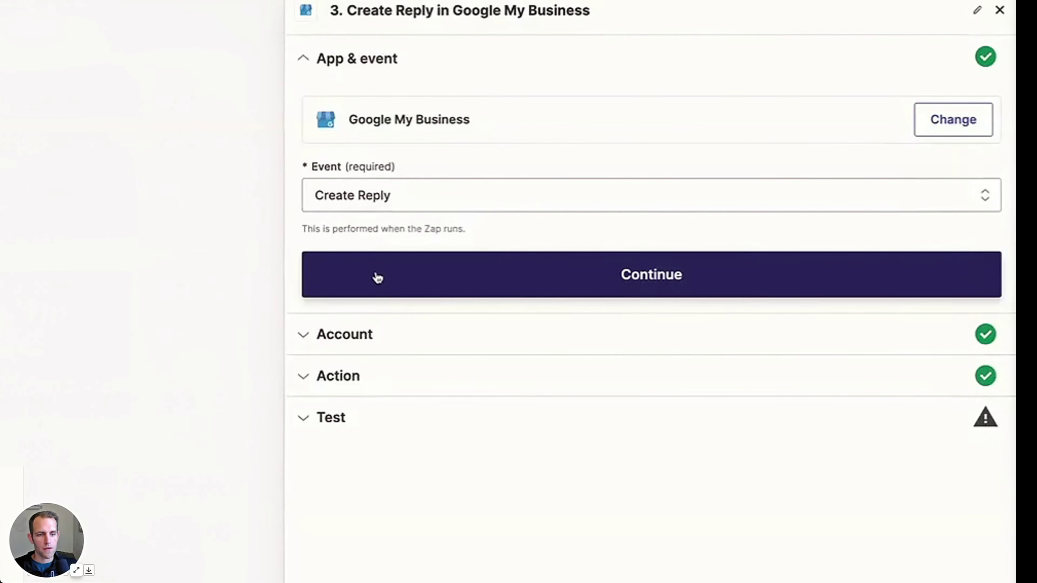
left_click(359, 199)
left_click(367, 488)
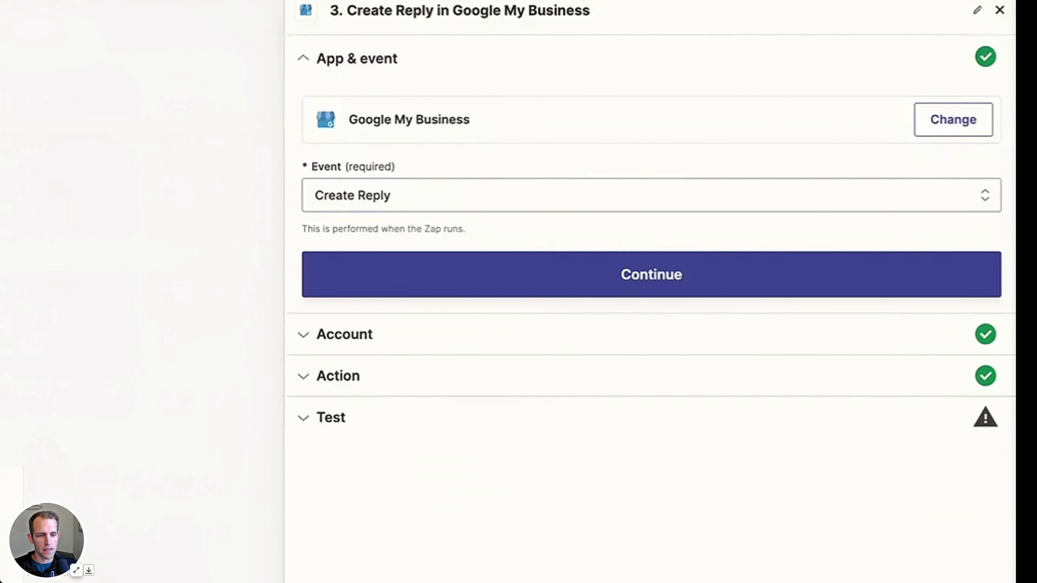
left_click(409, 294)
left_click(348, 349)
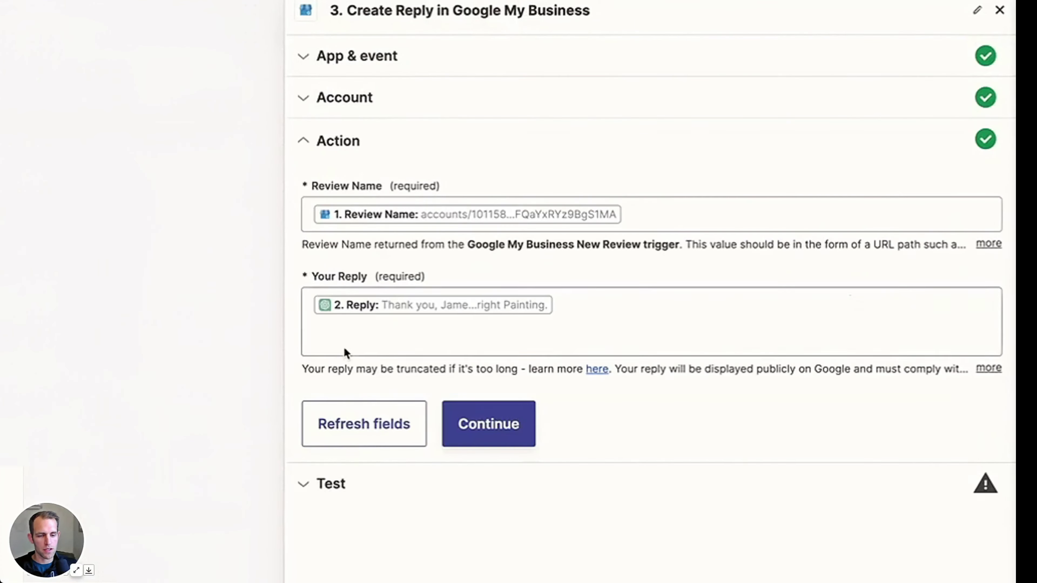
Test the Create Reply step, then sort ALLBRIGHT PAINTING's Google Maps reviews by Newest
left_click(353, 495)
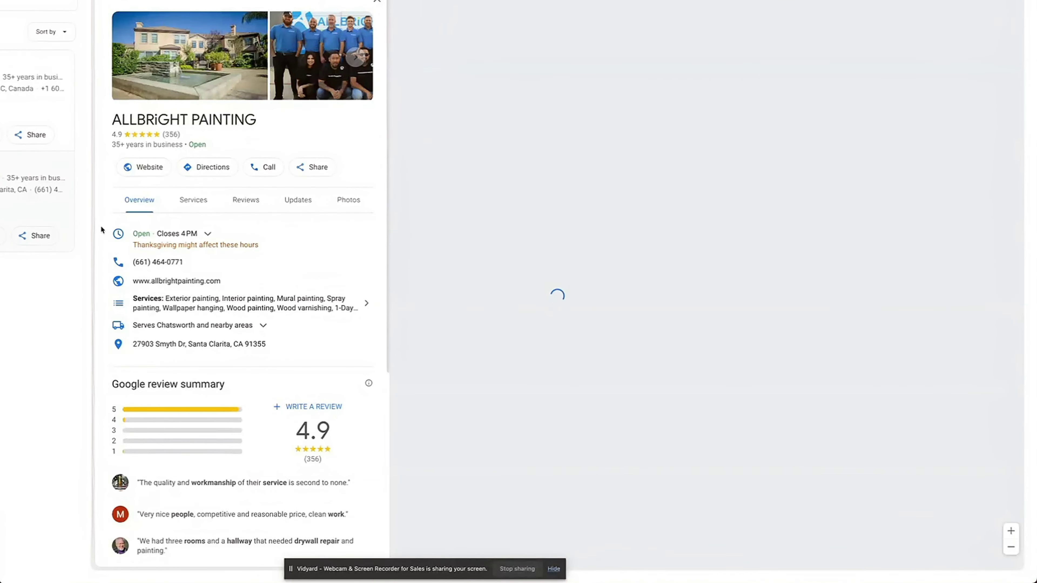
left_click(245, 200)
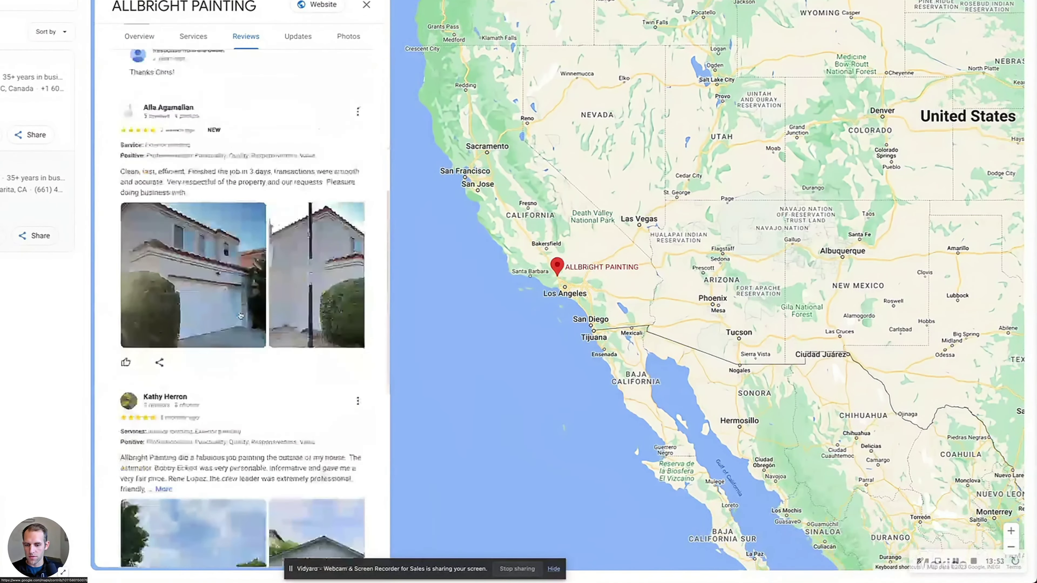
scroll(243, 308, "down", 8)
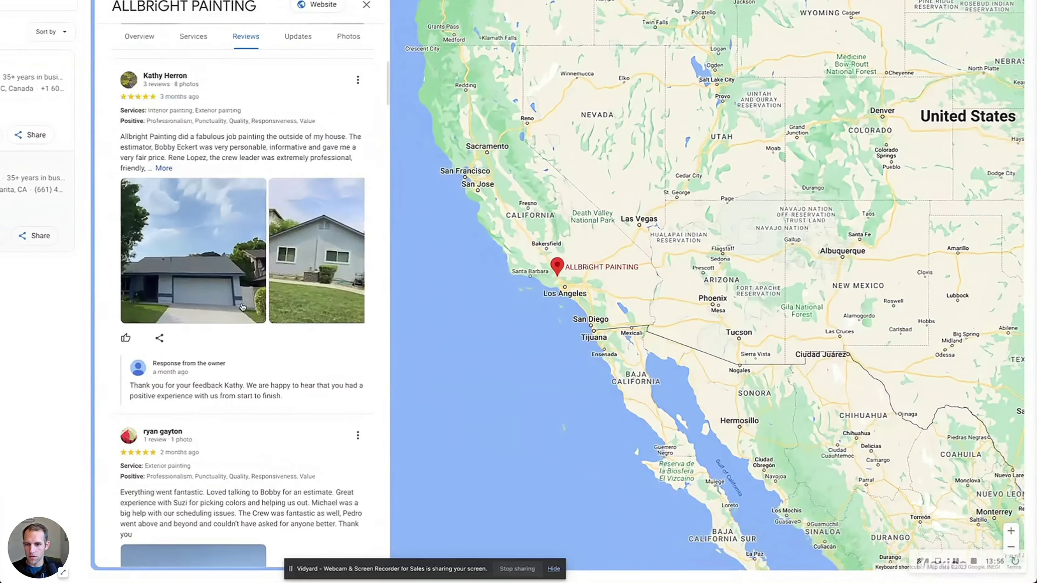
scroll(242, 307, "up", 10)
scroll(206, 474, "down", 3)
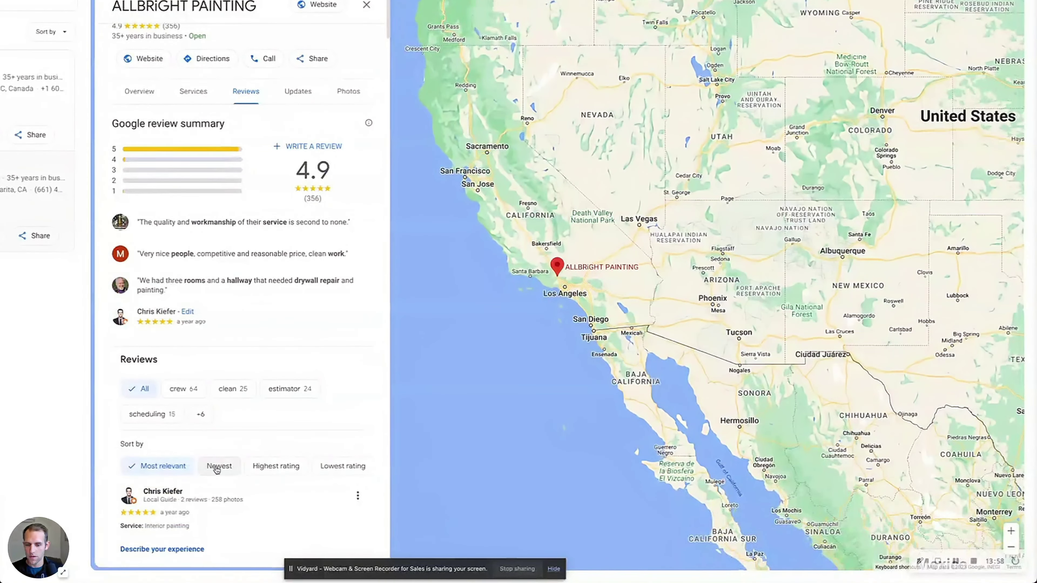
left_click(216, 465)
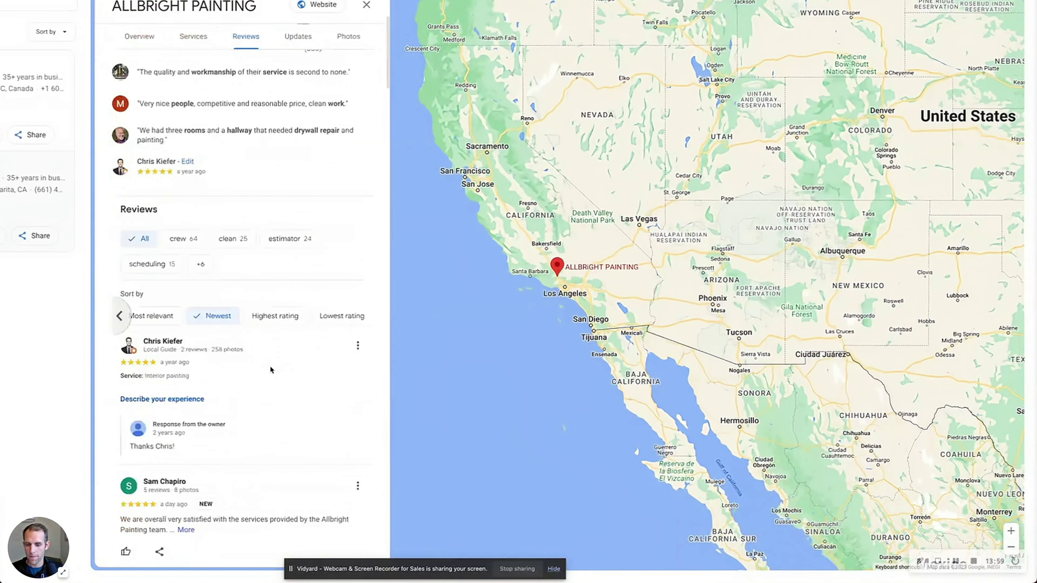
scroll(270, 368, "down", 5)
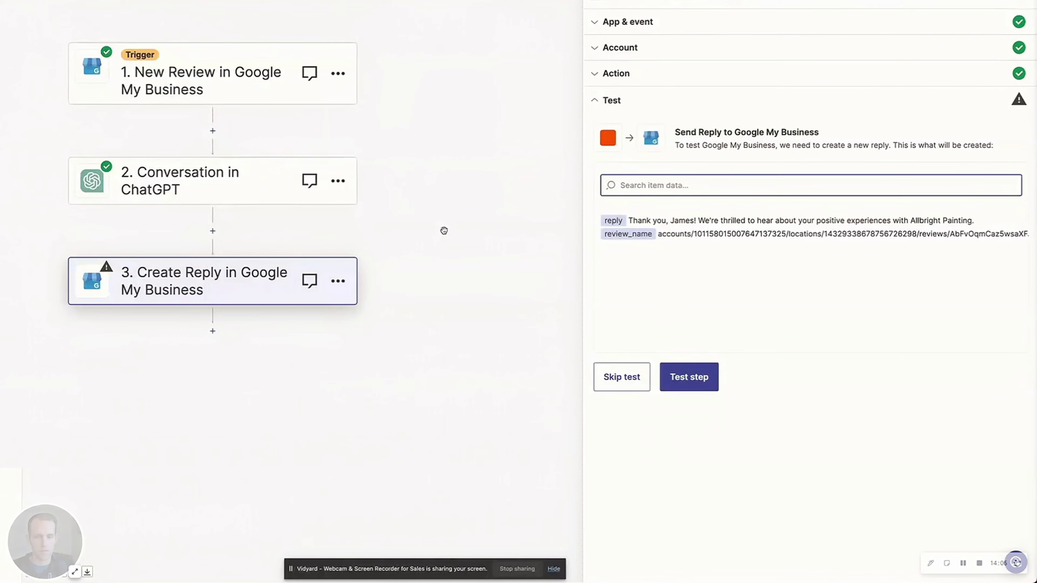
Retest step 2 Conversation in ChatGPT, producing a fresh '4th job' reply draft
left_click(212, 188)
left_click(608, 247)
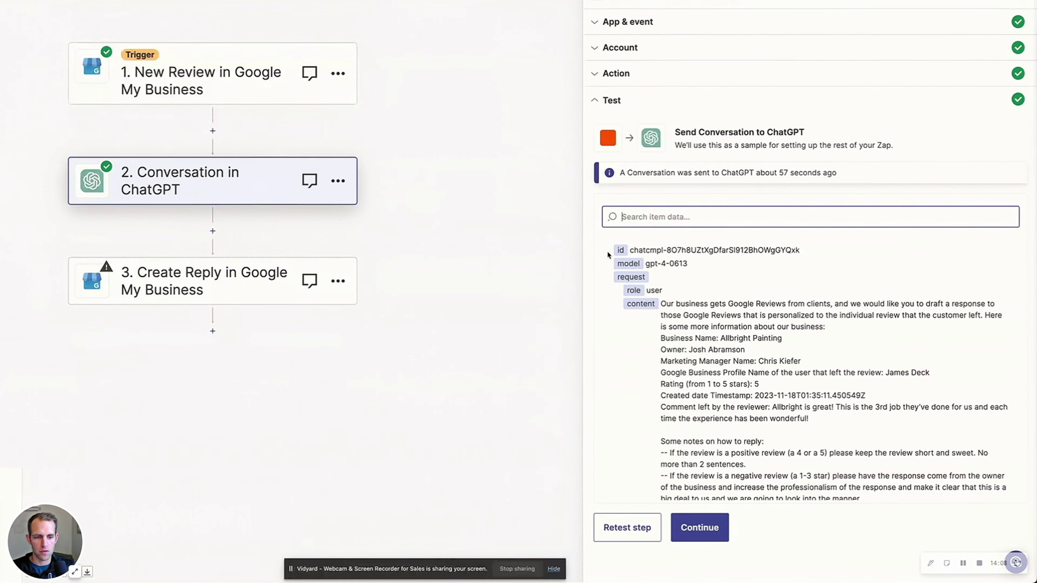
left_click(628, 535)
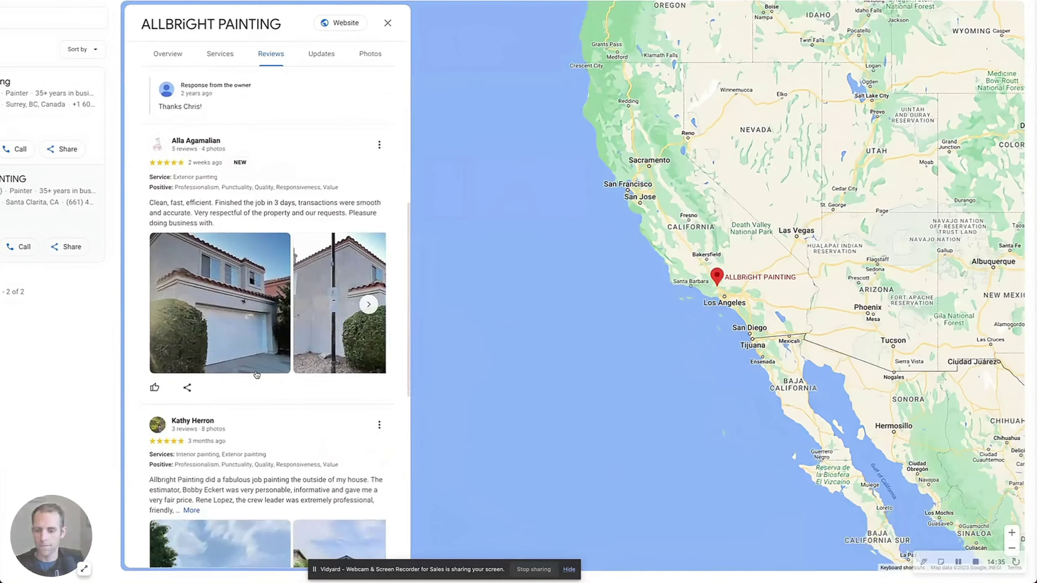
Sort Allbright Painting's Google Maps reviews by Newest and expand the newest review to see the owner reply
scroll(253, 245, "up", 5)
left_click(251, 211)
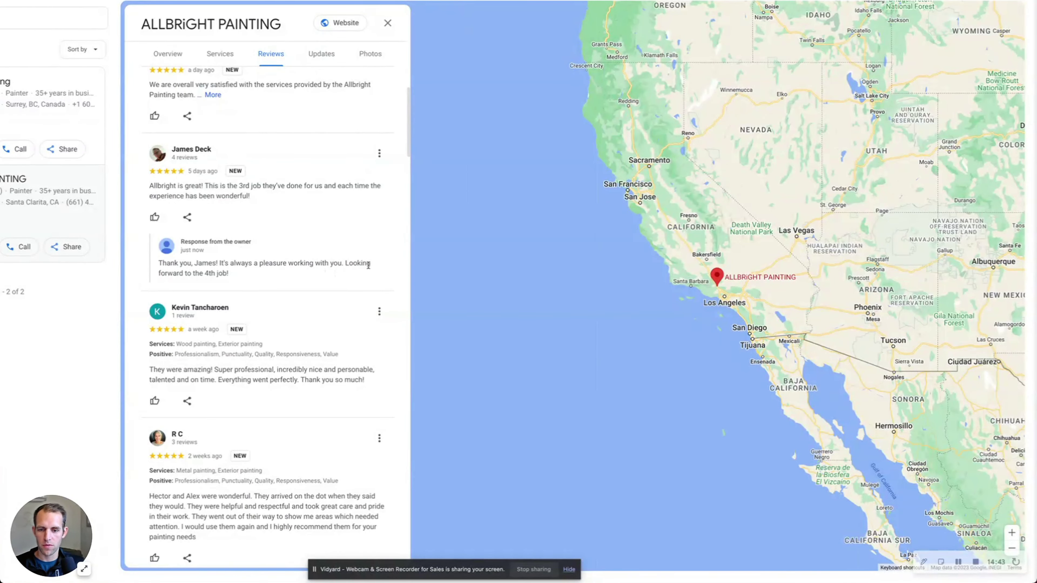
scroll(232, 277, "up", 2)
left_click(213, 183)
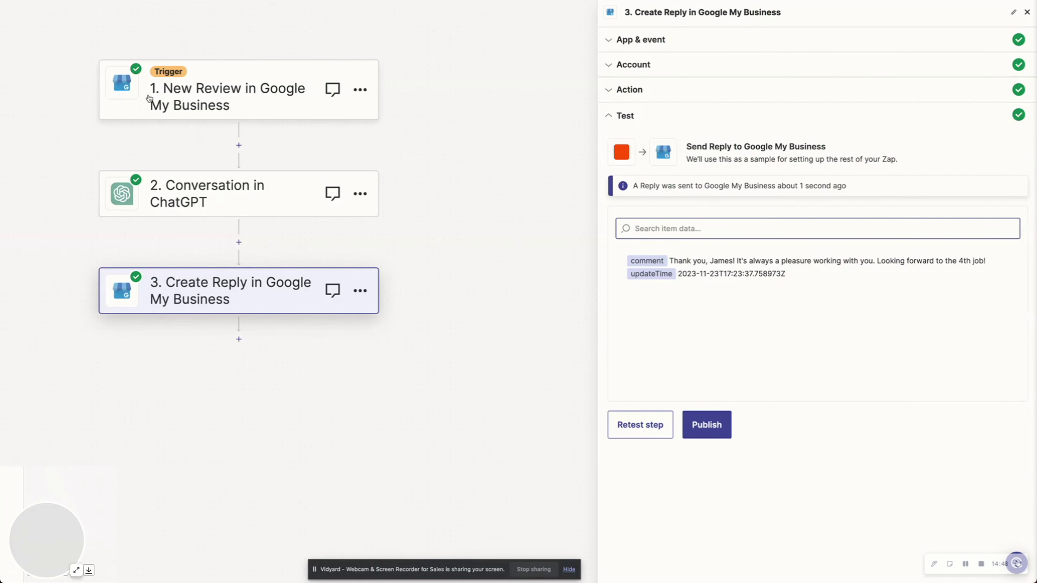
Pick Review A as the new-review trigger's test sample, fetch new records, then reopen the ChatGPT step
left_click(241, 107)
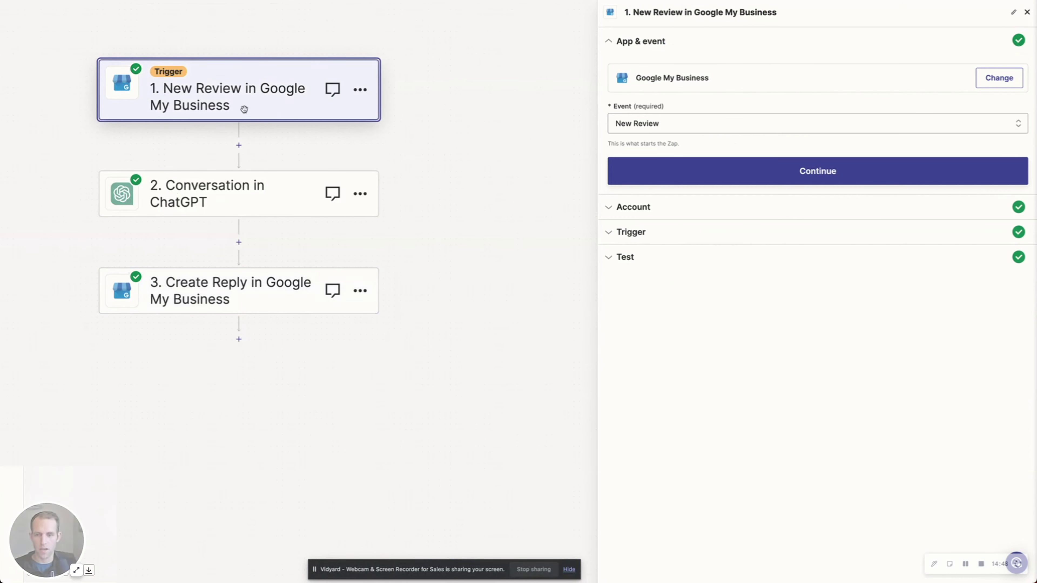
left_click(644, 208)
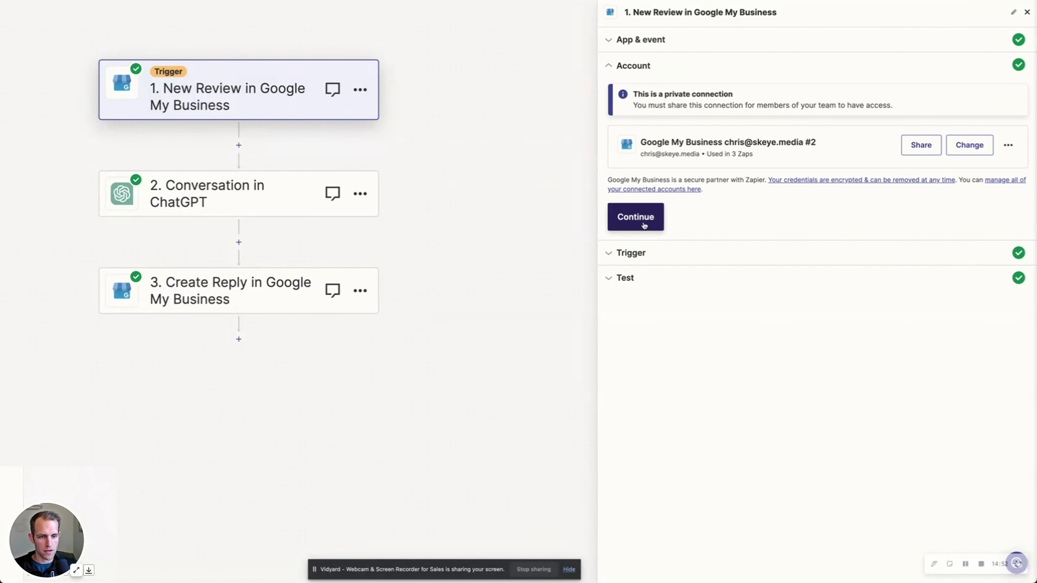
left_click(638, 276)
left_click(637, 317)
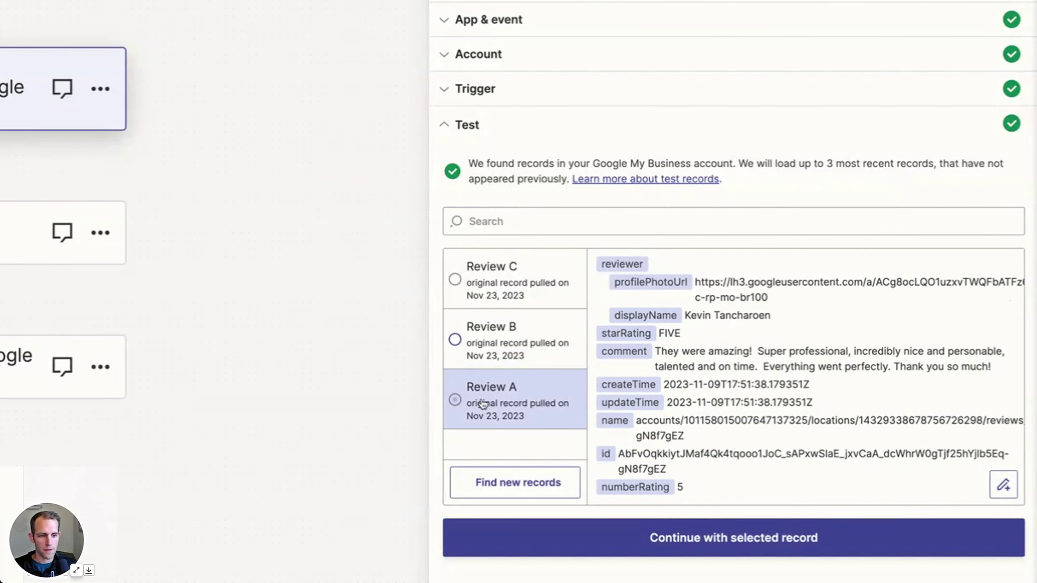
left_click(545, 487)
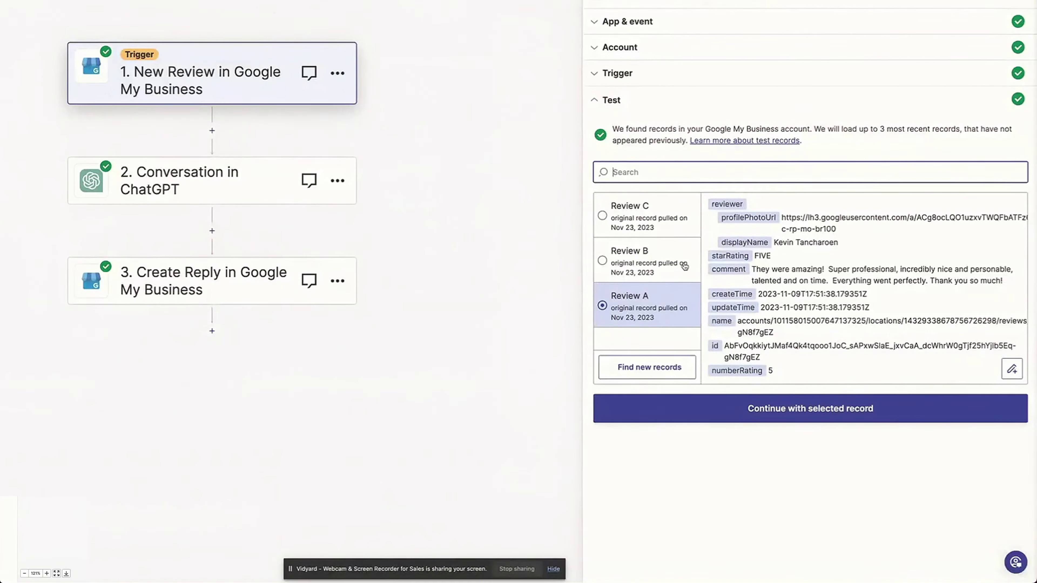
left_click(206, 183)
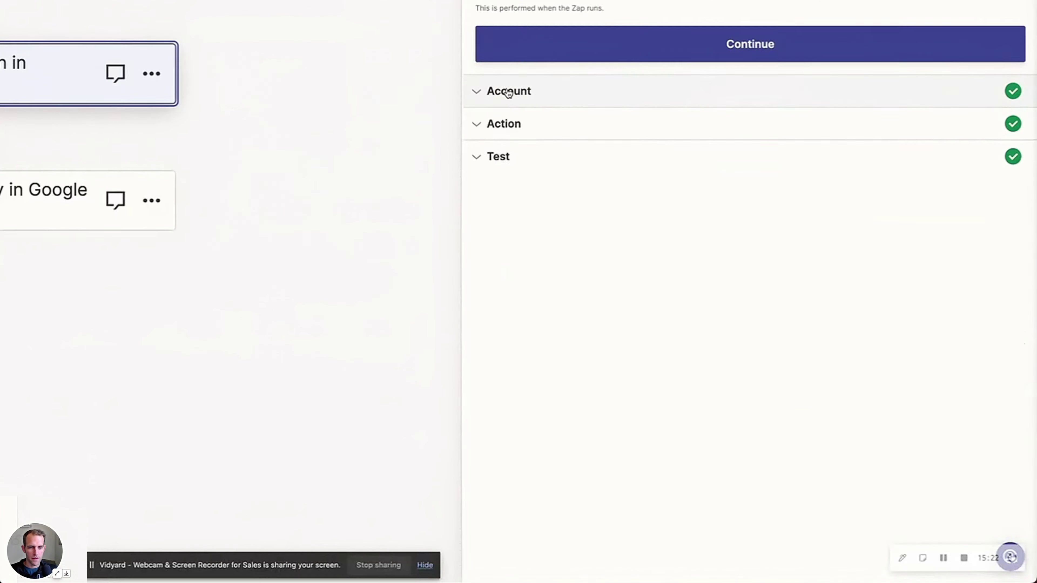
In the User Message prompt, replace the mapped Comment with a pasted negative review and remove the rating pill
left_click(618, 194)
left_click(531, 105)
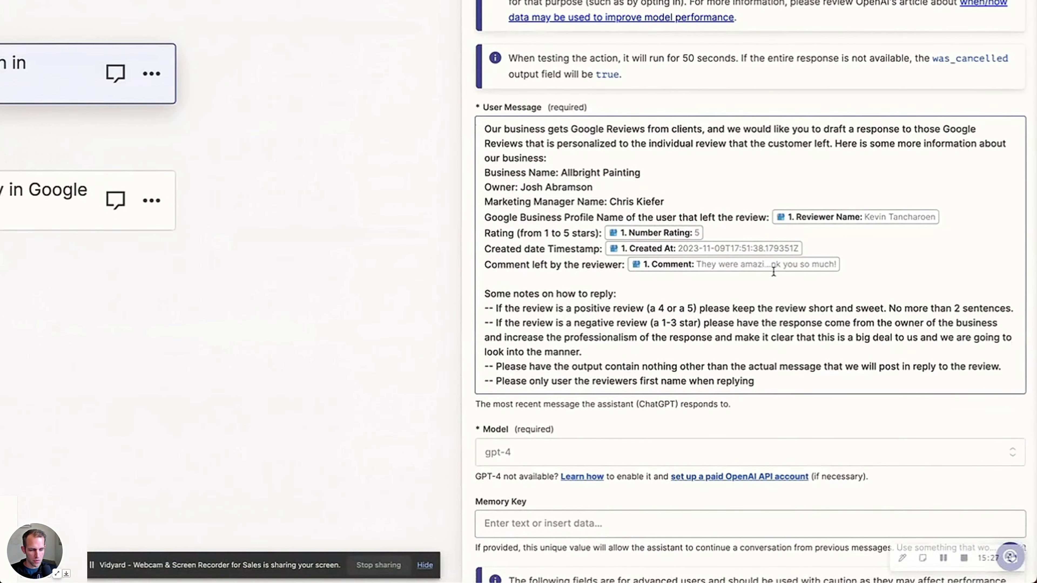
left_click(666, 269)
key("BackSpace")
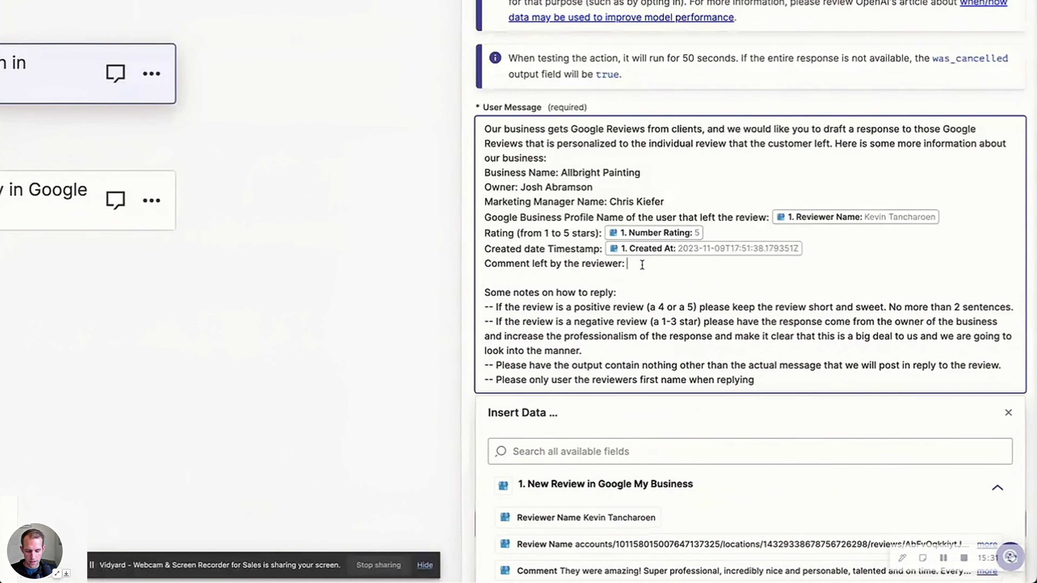
type("I called the customer service line in regards to painters accessing my balcony without any notice. I feel like maybe I could have just seen past this .. except this time I happened to not have any clothes on at the time. On site supervisor couldn't even call me back in regards to this issue. Absolutely unprofessional response to this major issue. Ill proceed another way.")
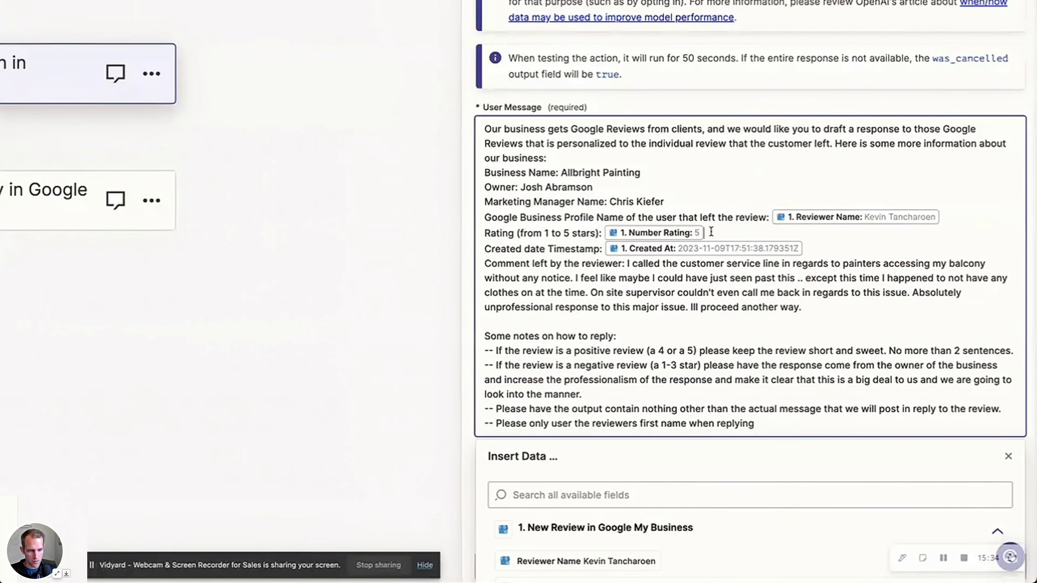
key("BackSpace")
scroll(671, 277, "down", 1)
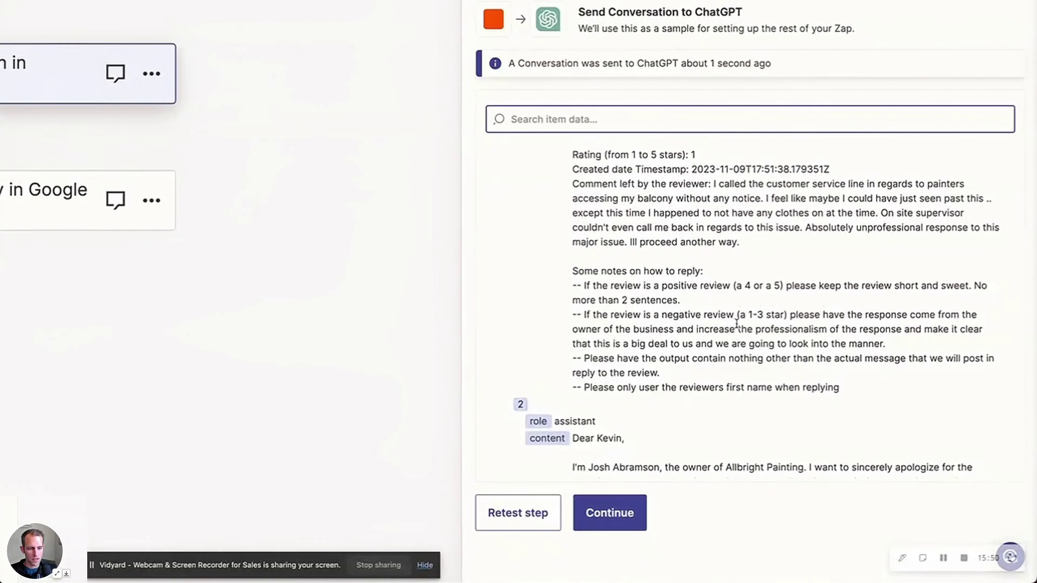
scroll(686, 262, "down", 5)
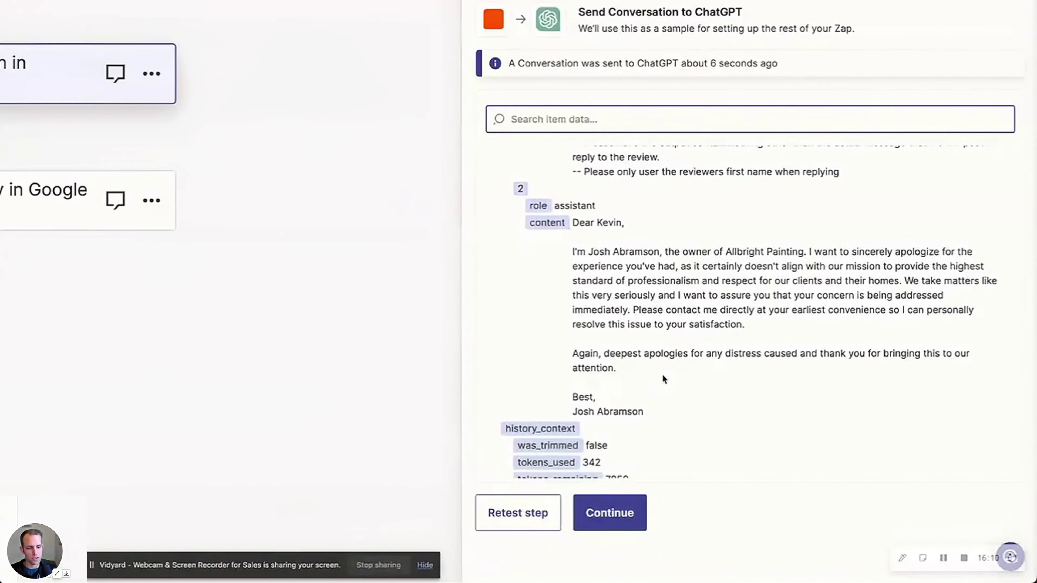
Start a new dash-prefixed line in the prompt's reply notes
scroll(661, 381, "down", 1)
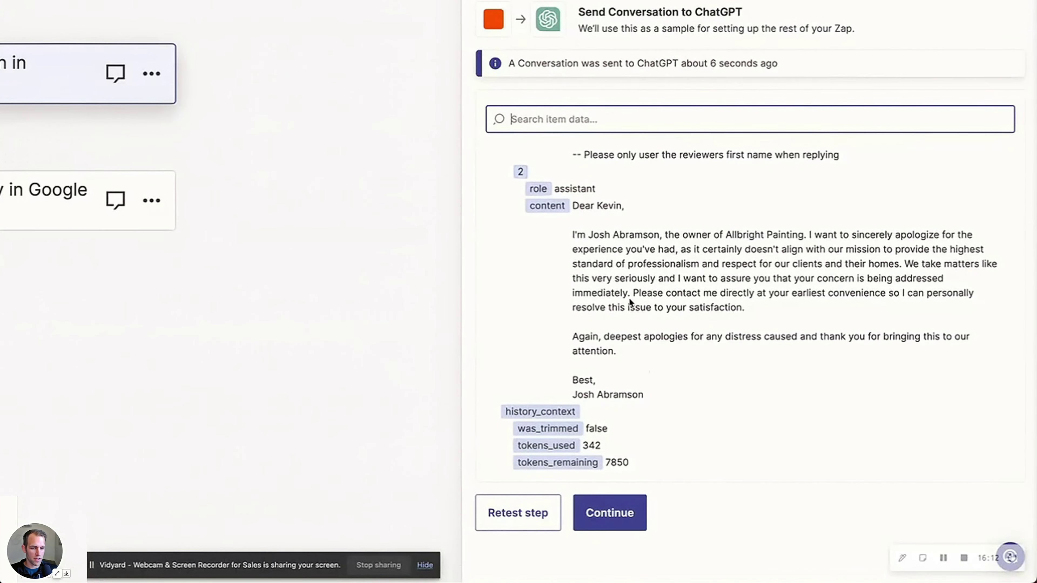
scroll(632, 291, "up", 5)
scroll(715, 363, "up", 10)
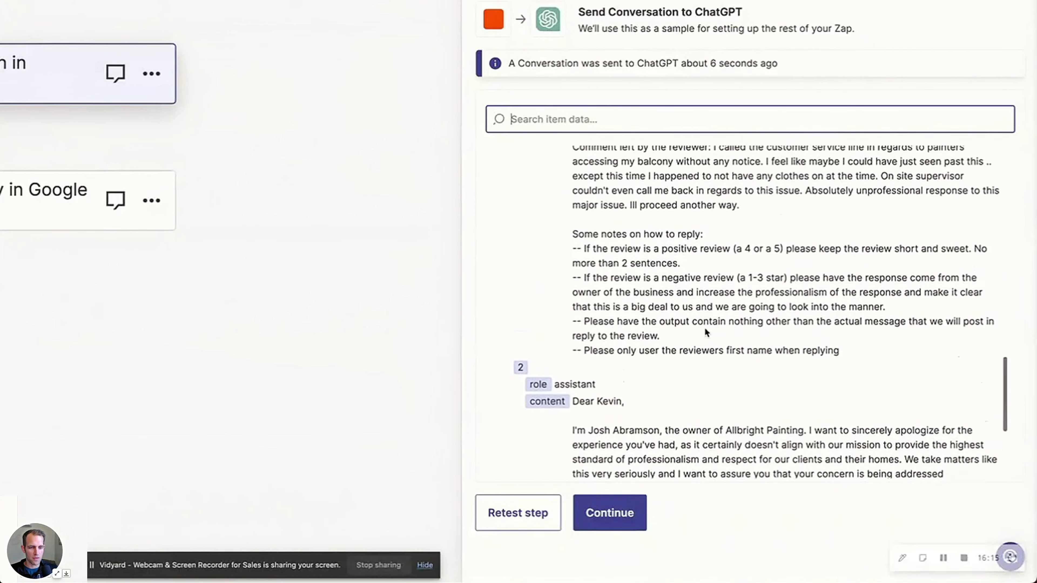
scroll(707, 354, "down", 2)
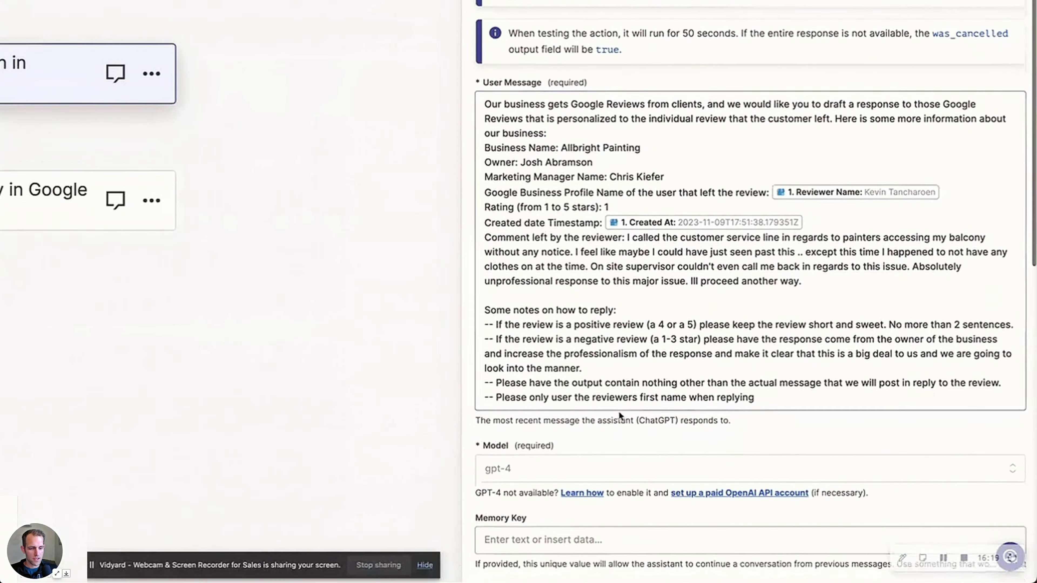
left_click(499, 384)
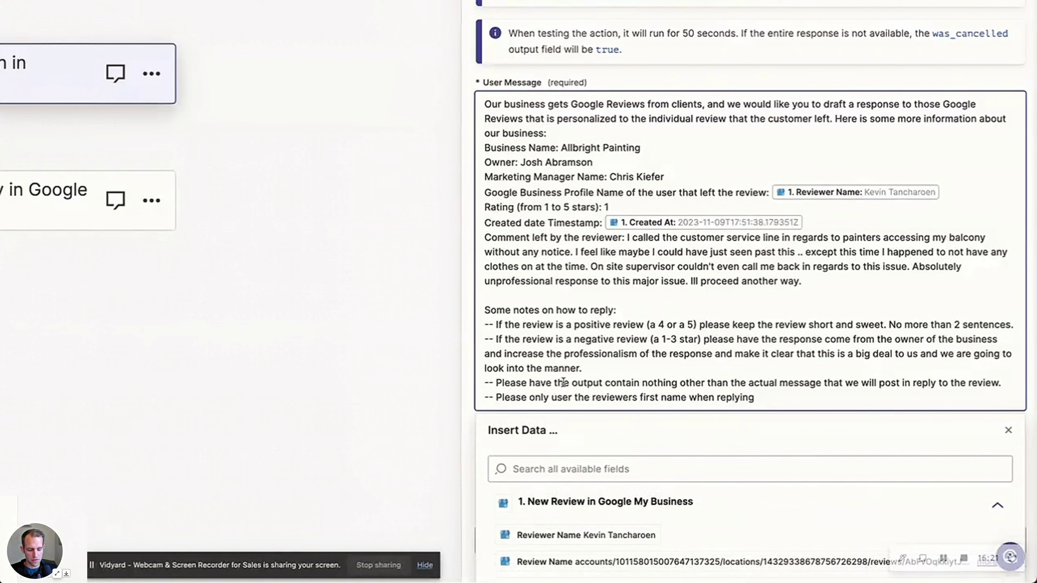
key("Return")
key("shift+Up")
key("ctrl+c")
key("Down")
key("ctrl+v")
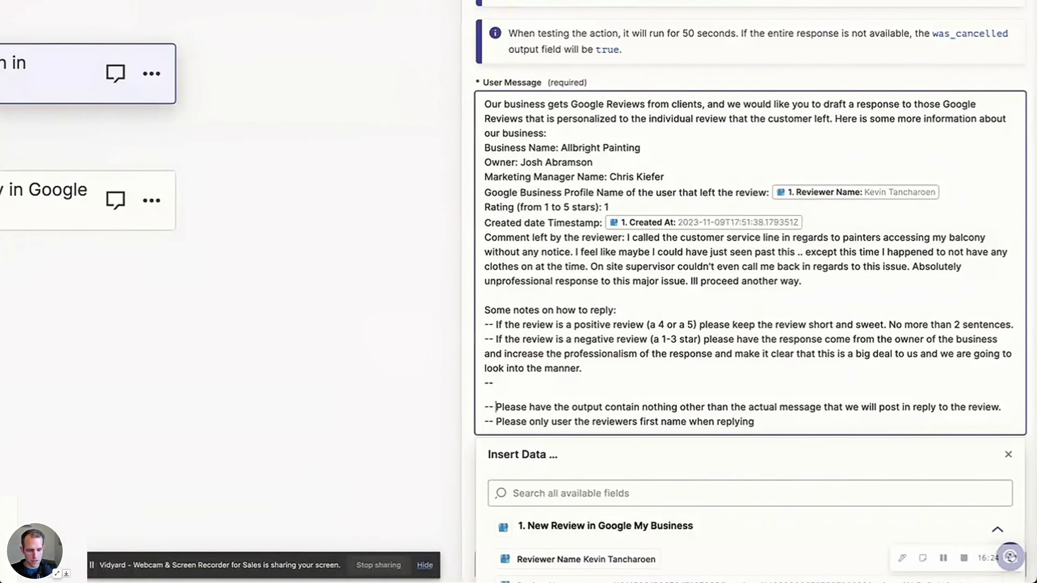
Write the note telling negative-review replies not to apologize and to stress the business's standards
left_click(544, 385)
type("When ")
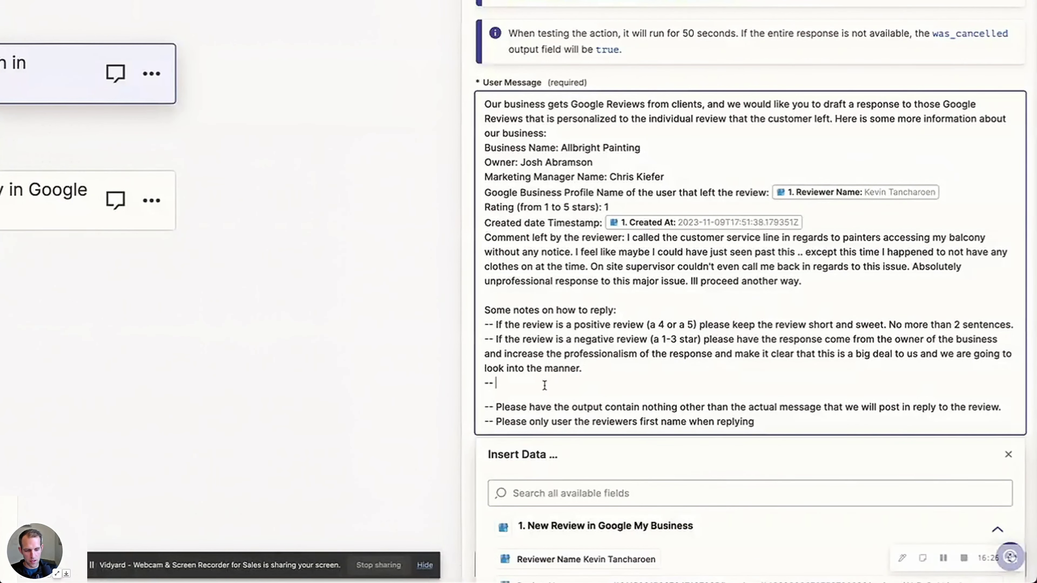
type("reply")
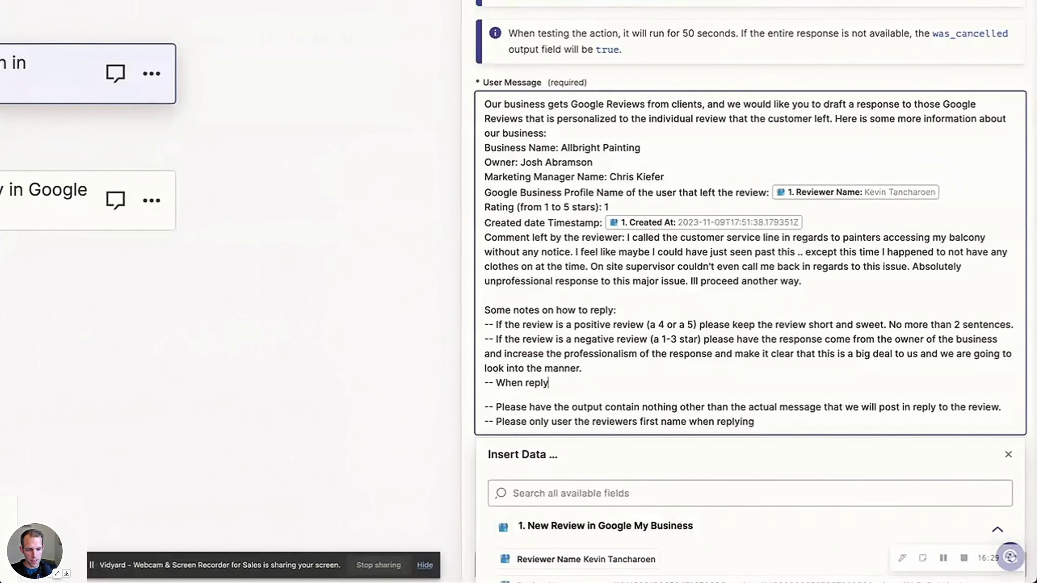
type("ing to negative ")
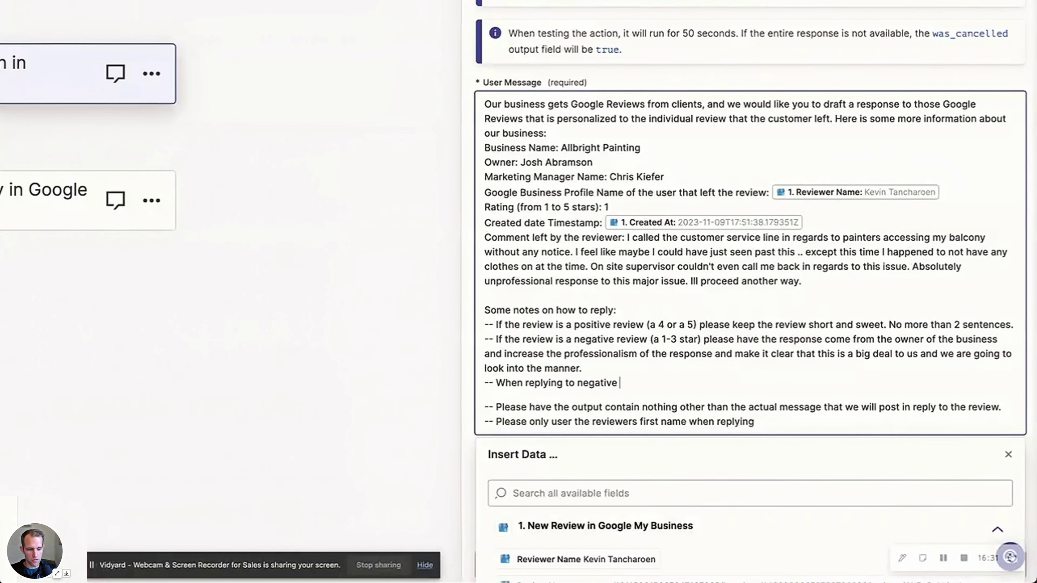
type("reviews please do no")
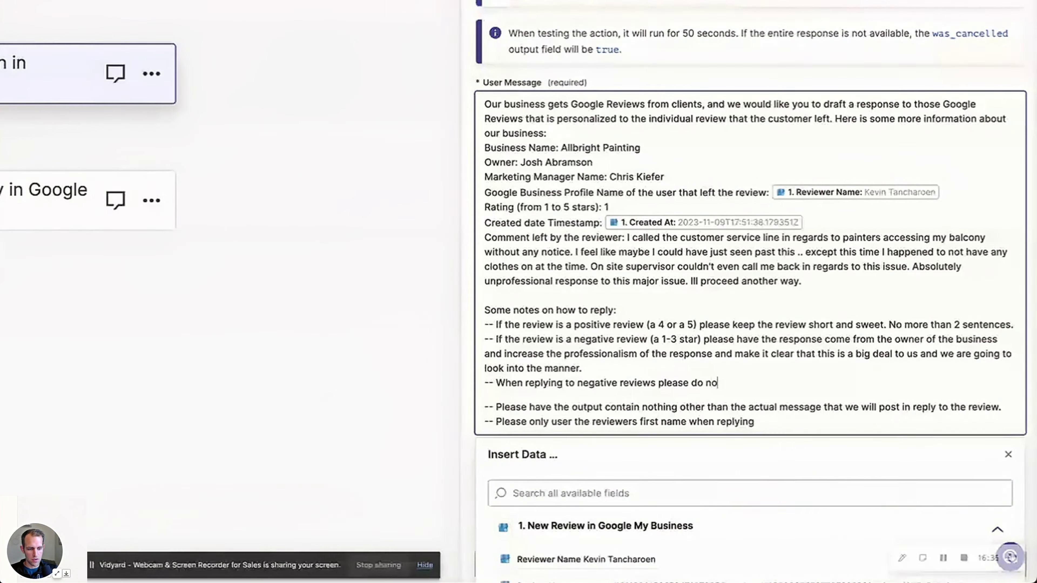
type("t aplogize sinc")
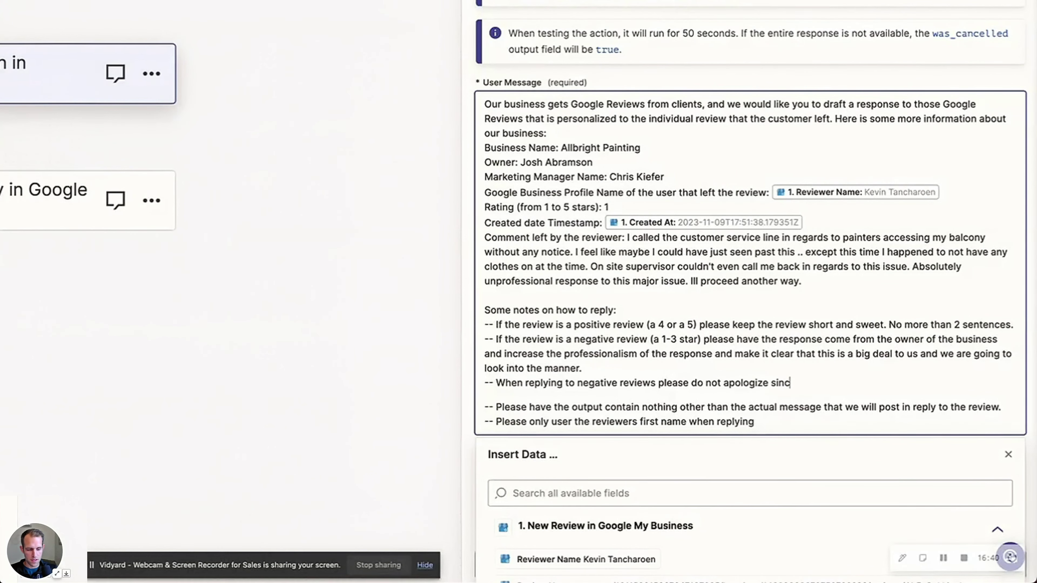
type("e we don't know")
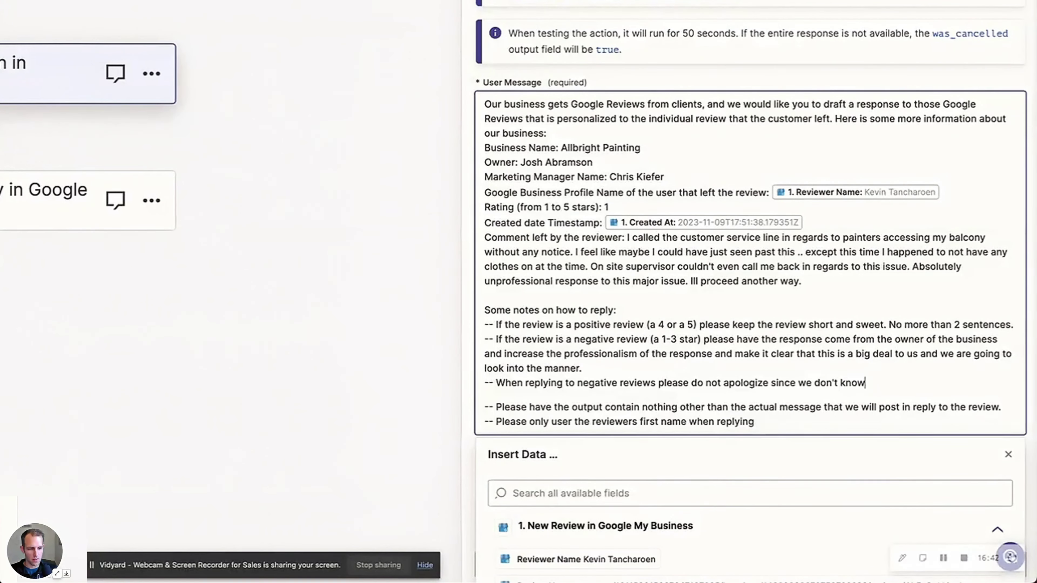
type(" if it is our fault yet, and instea")
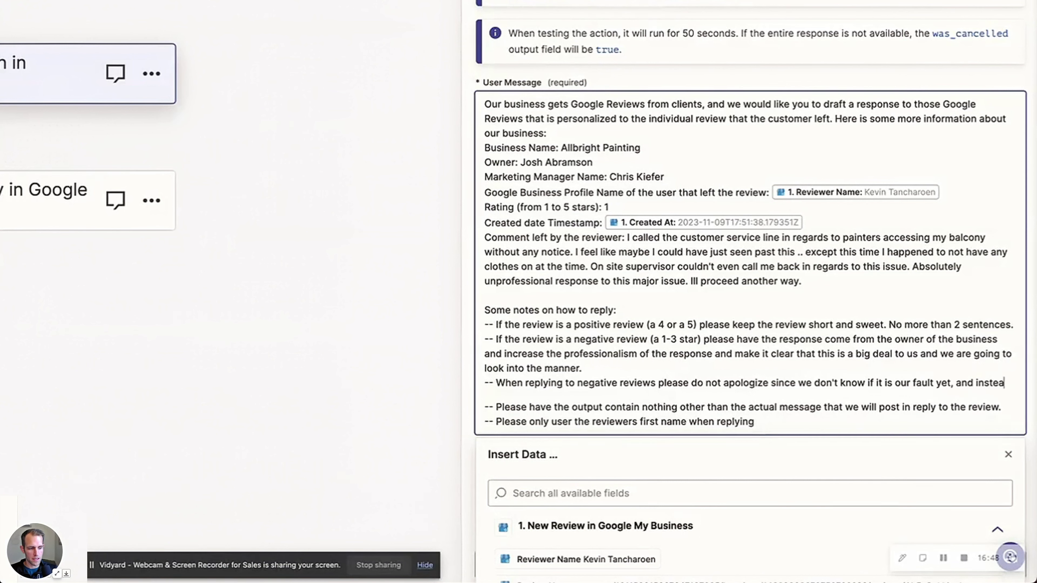
type("d make statements about the s")
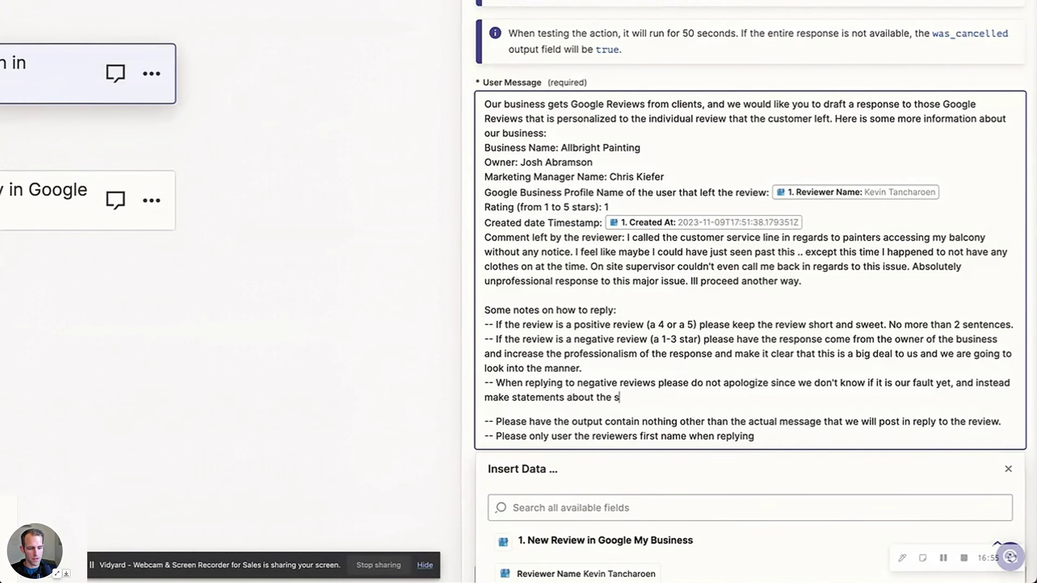
type("tandard we hold o")
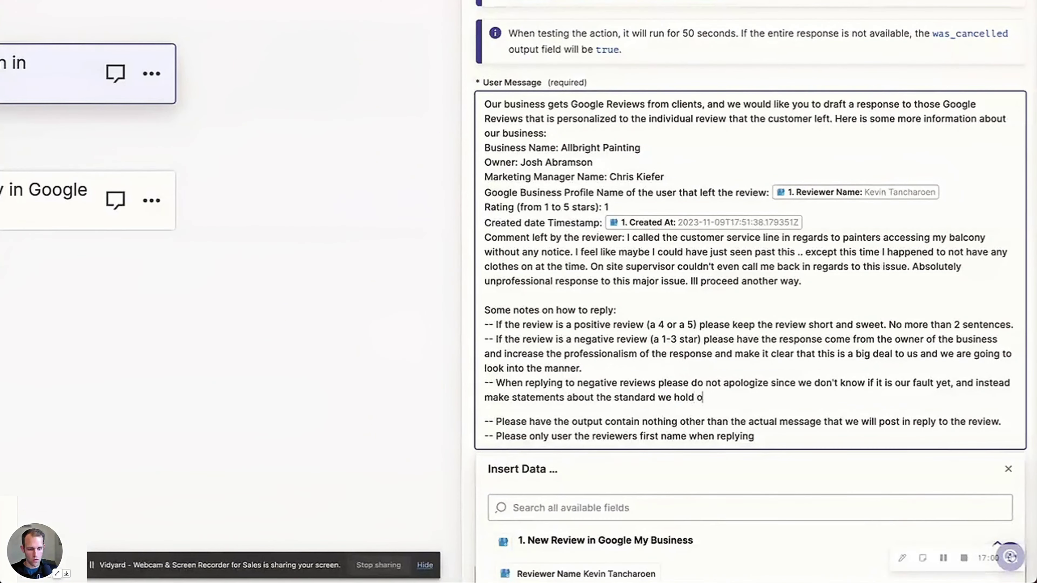
type("ur selves to and ")
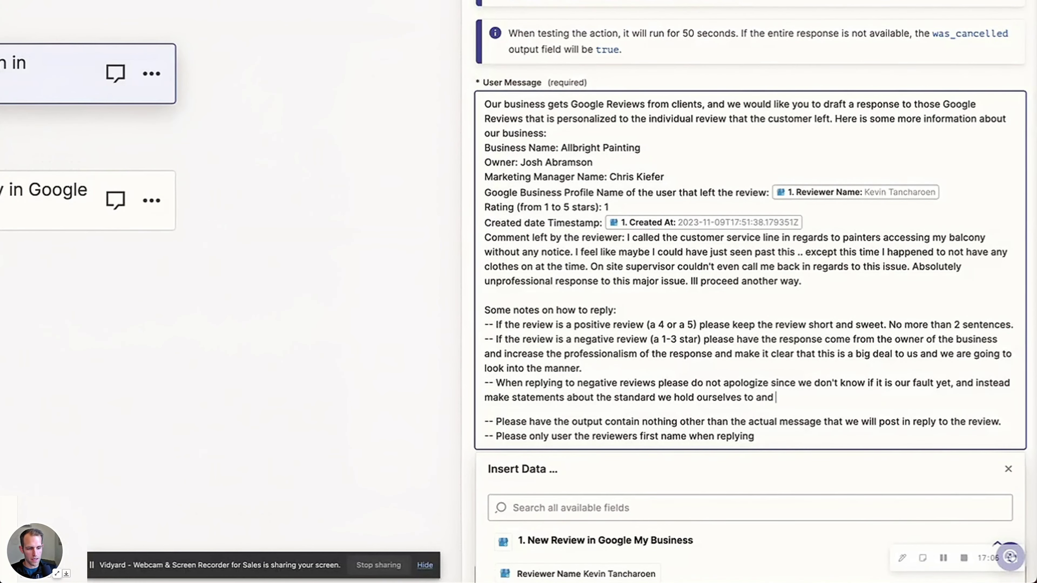
type("that we are going to see why we didn't hit those standards")
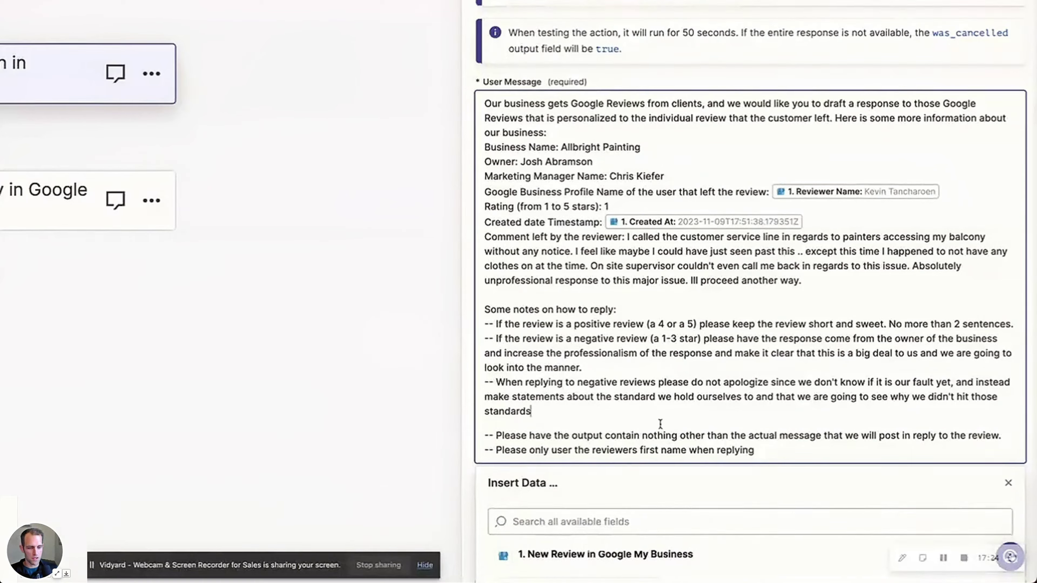
scroll(573, 402, "down", 5)
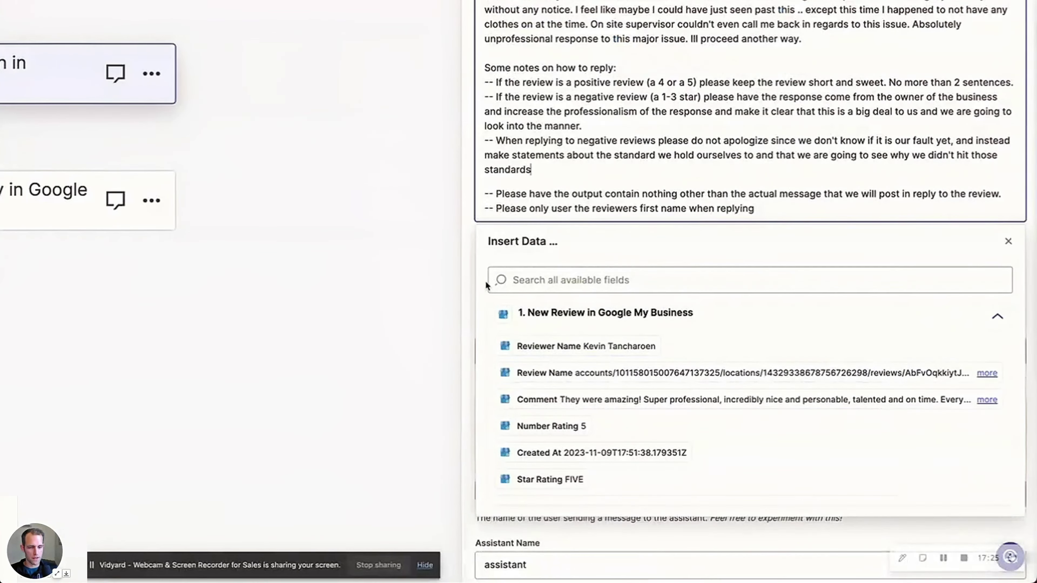
left_click(466, 262)
Review the test's non-apologetic drafted reply and add an opening parenthesis after the owner's name
scroll(530, 367, "down", 8)
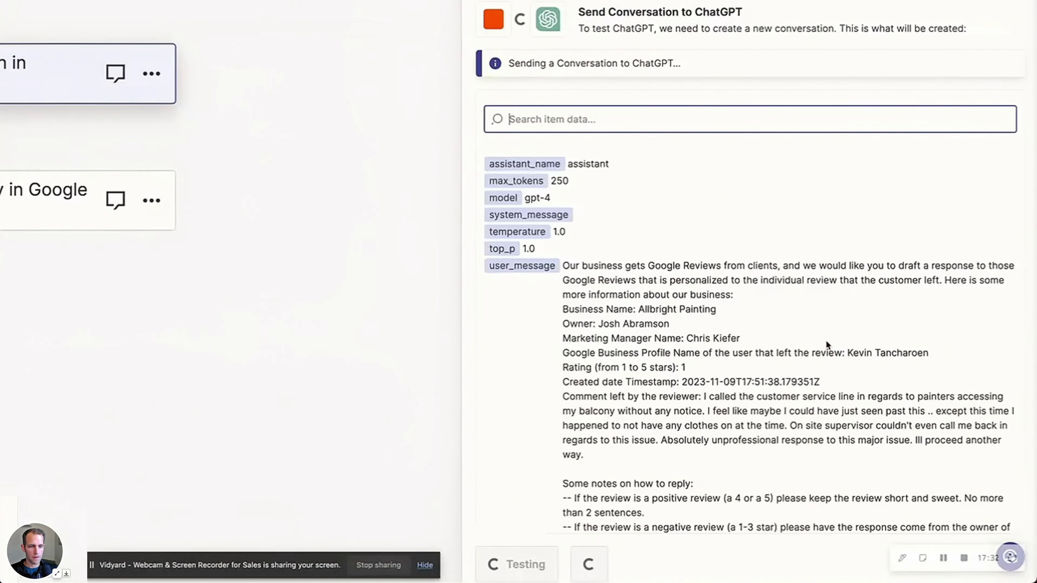
scroll(734, 258, "down", 5)
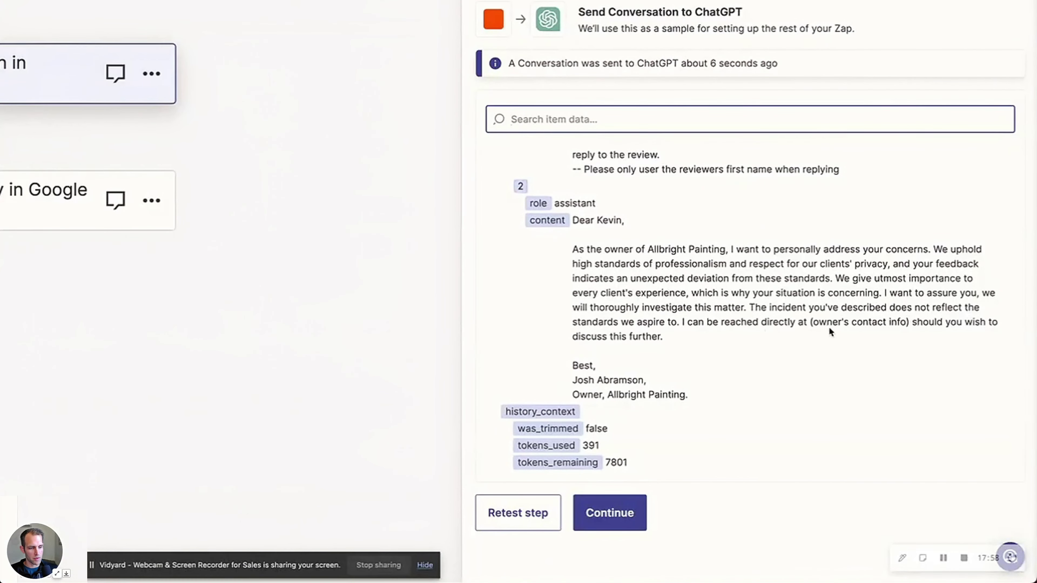
scroll(713, 319, "up", 10)
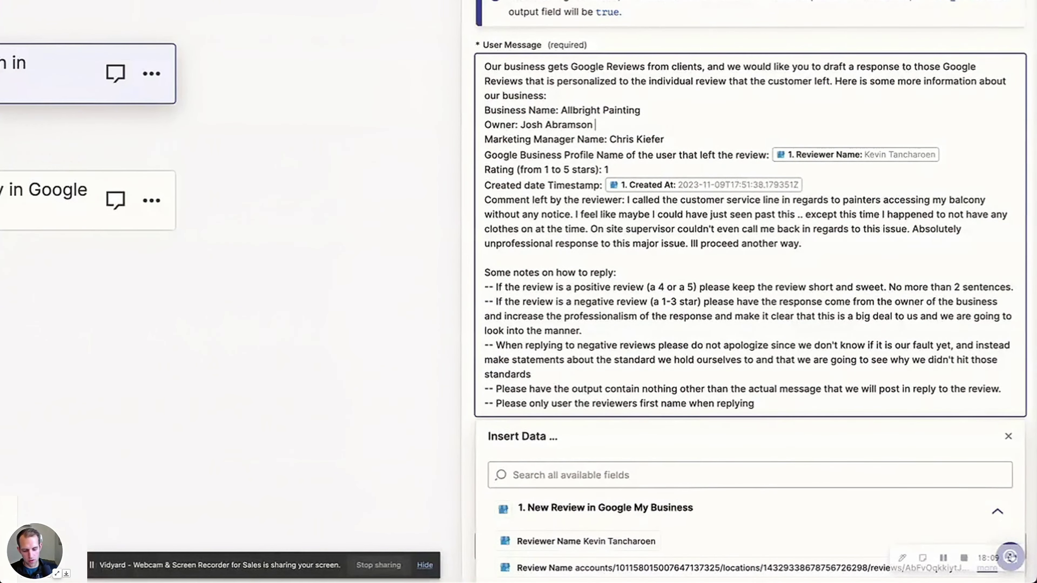
type("(55")
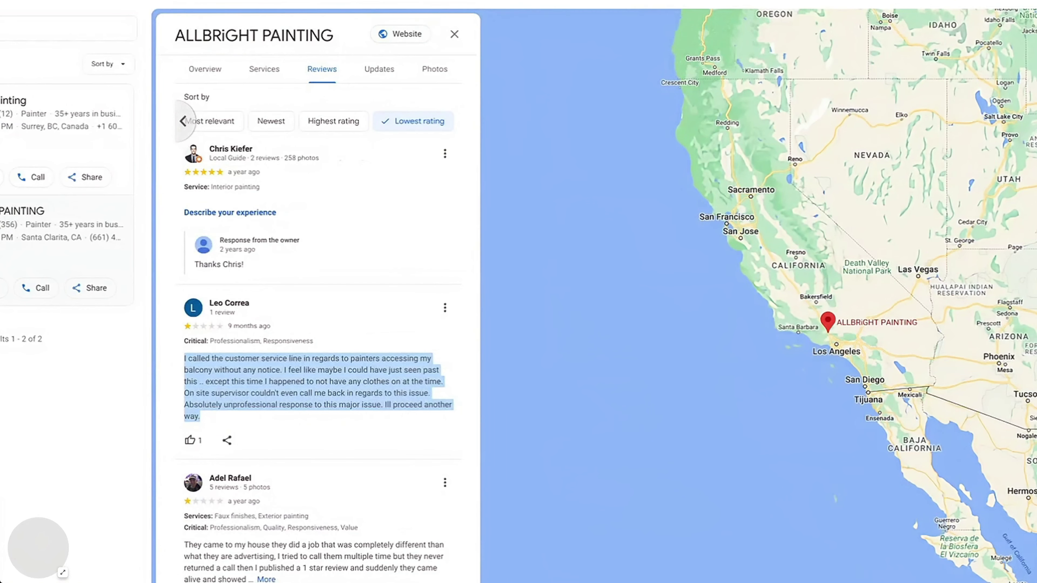
Copy the business phone number from Allbright Painting's Google Maps Overview
scroll(359, 269, "up", 10)
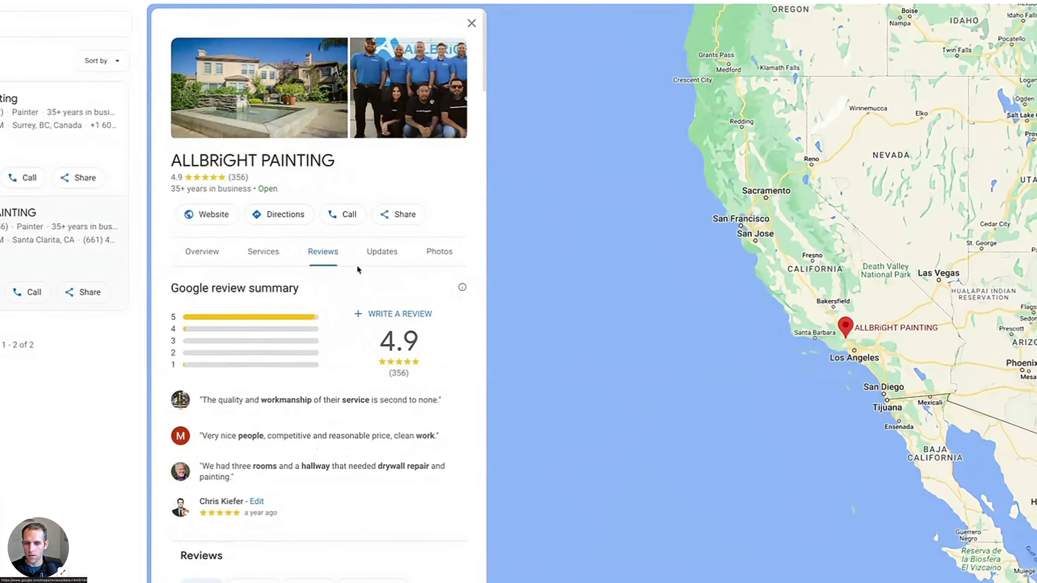
left_click(218, 252)
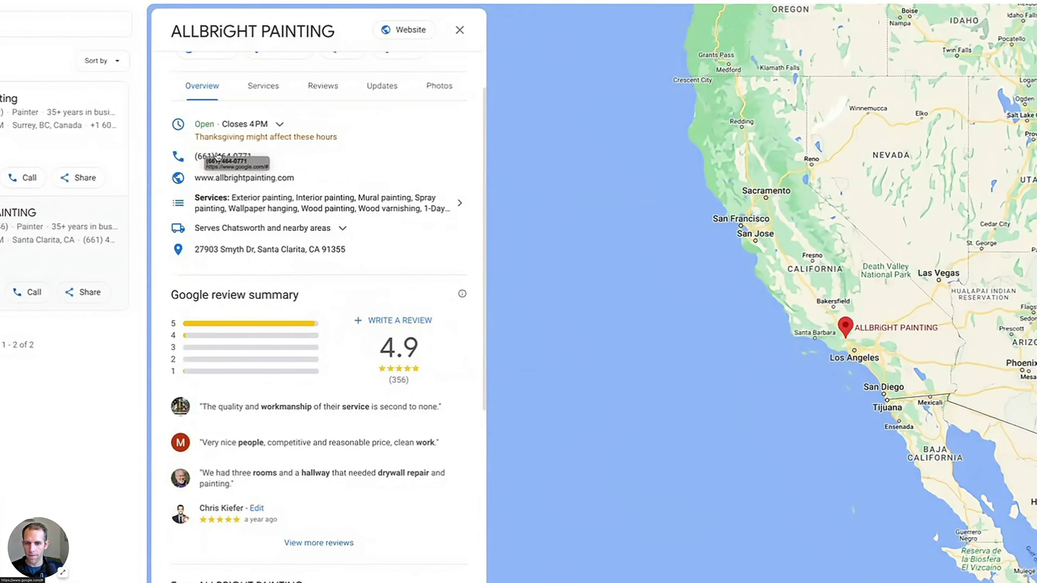
triple_click(200, 156)
right_click(201, 155)
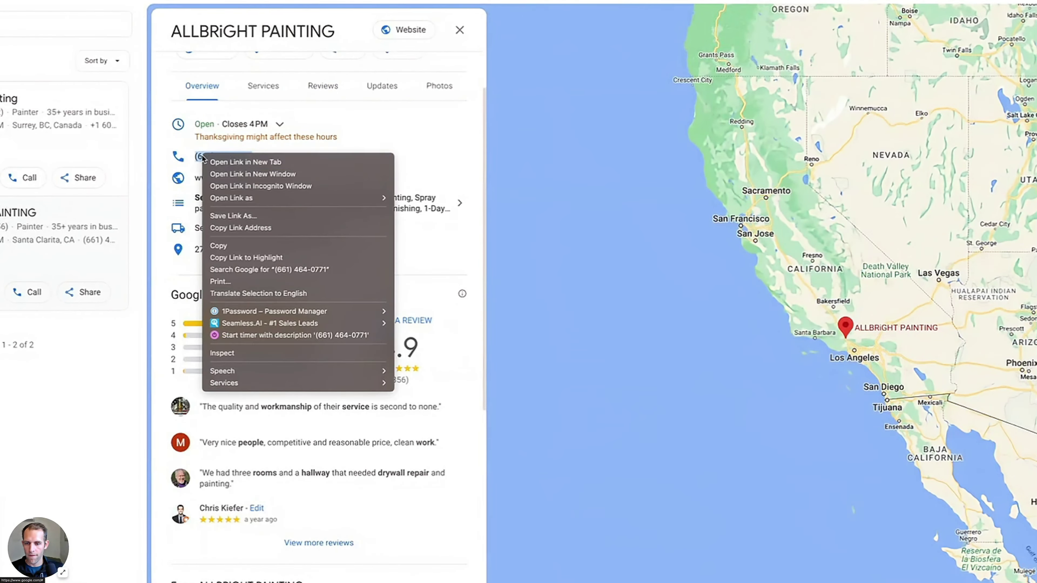
left_click(227, 246)
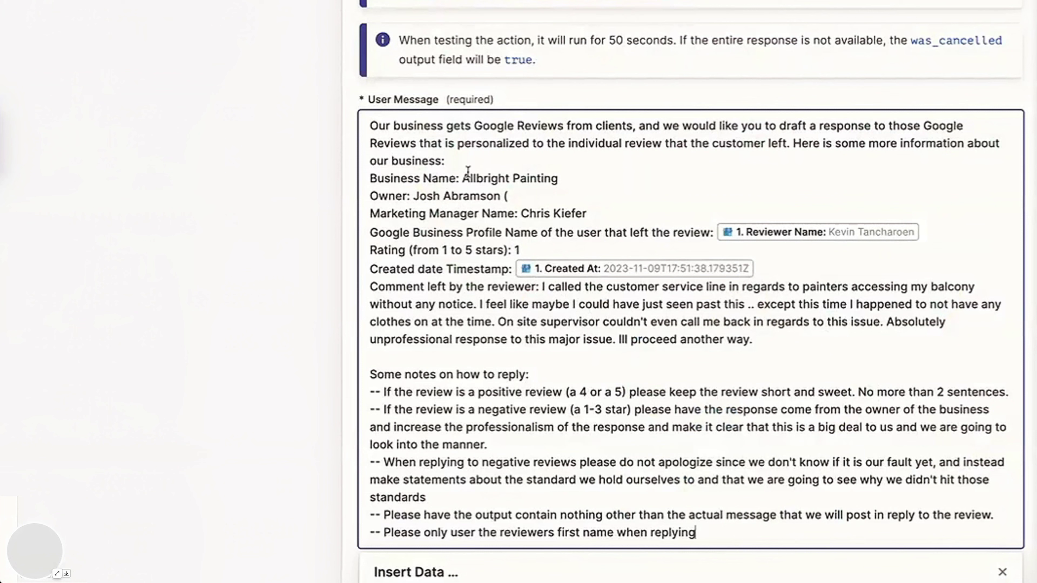
Add 'Cell Phone:' with the pasted business number in parentheses after the owner's name
left_click(534, 199)
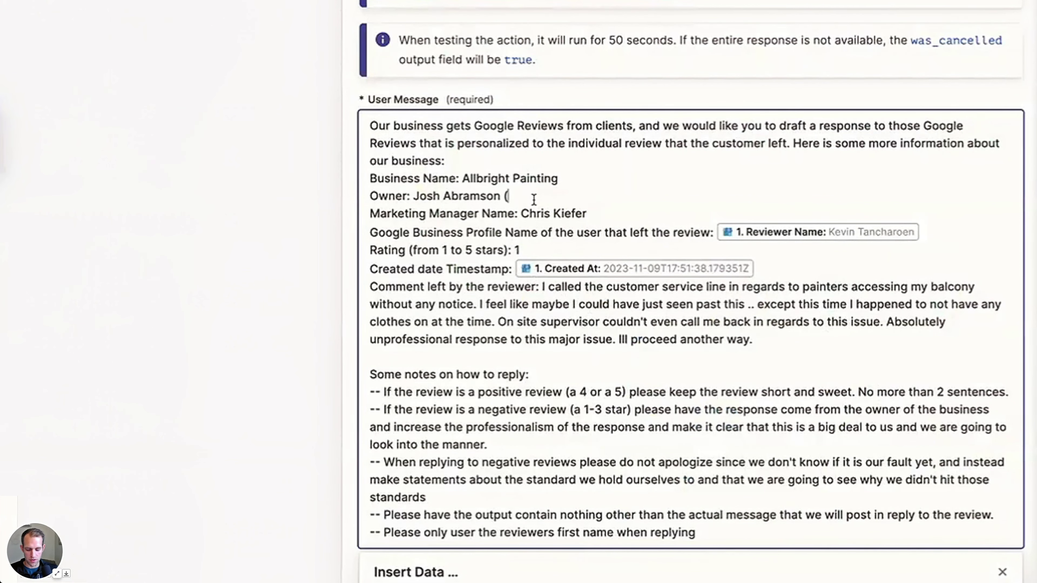
type("Cell Phone:")
key("ctrl+v")
type(")")
Replace the hard-coded sample comment and rating of 1 with the review's Comment and Number Rating fields
scroll(673, 312, "down", 1)
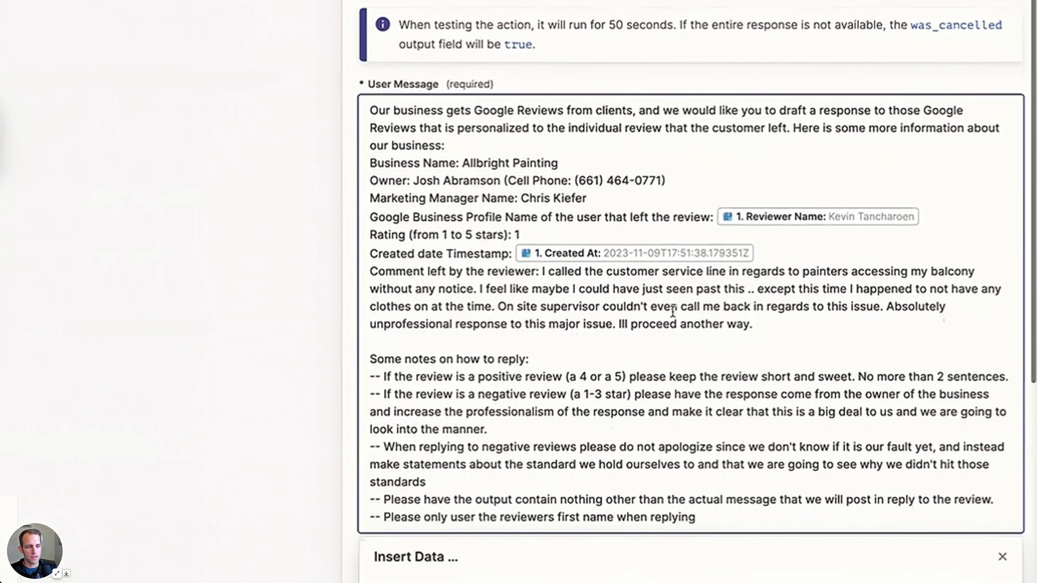
scroll(622, 395, "down", 1)
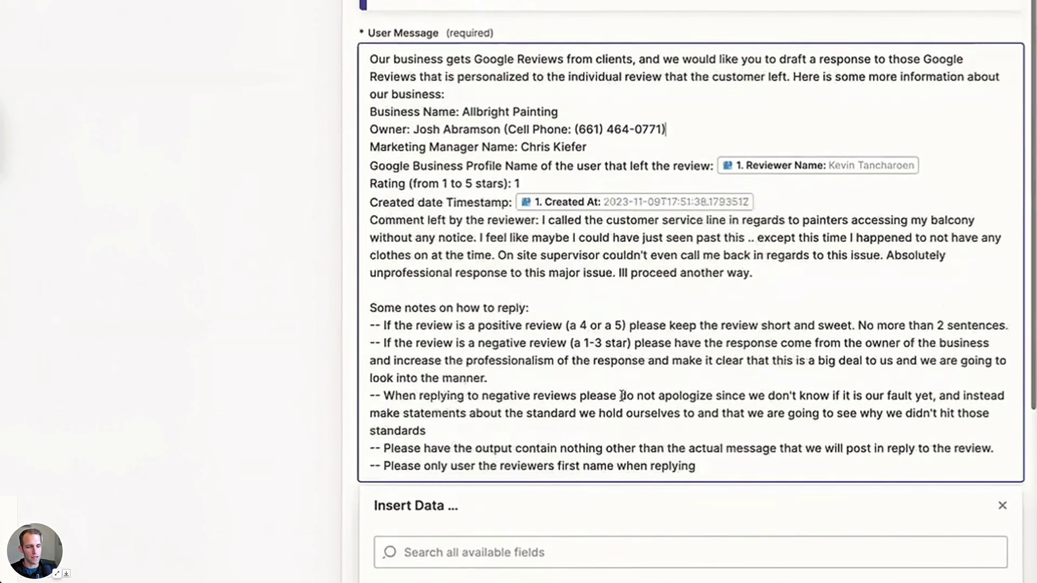
scroll(622, 395, "up", 1)
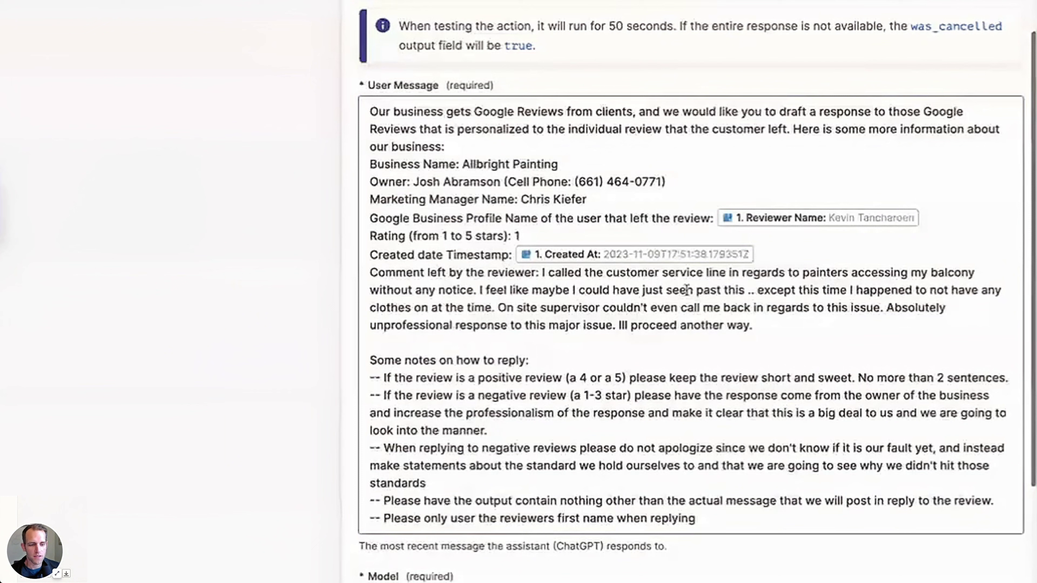
left_click_drag(775, 327, 538, 273)
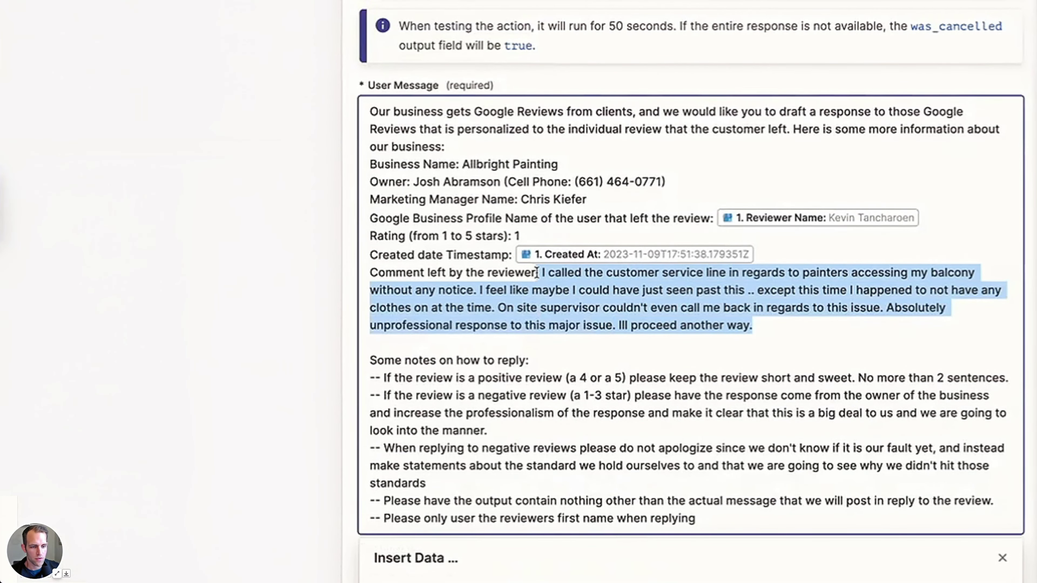
key("BackSpace")
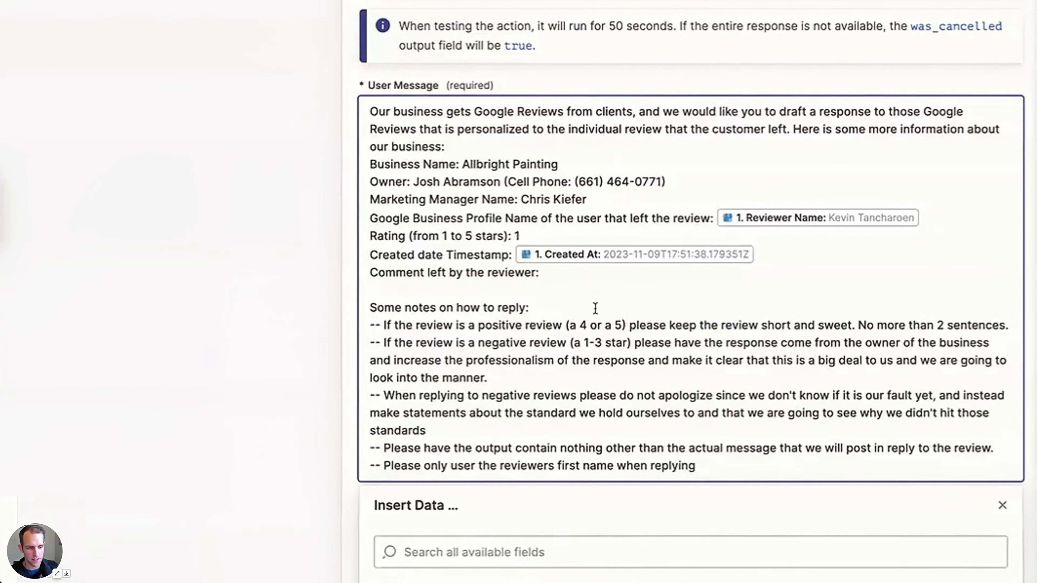
left_click(530, 577)
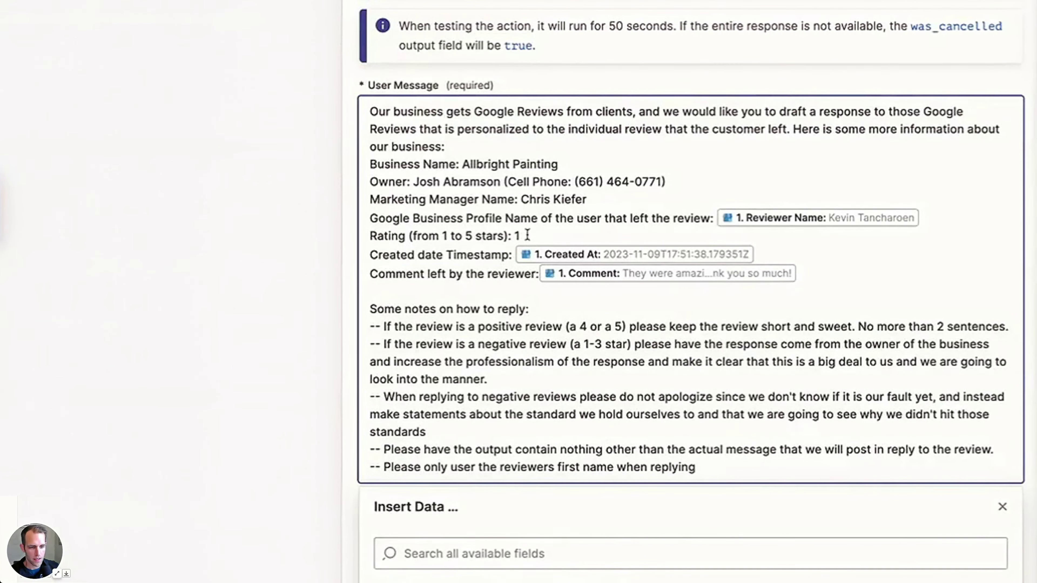
key("BackSpace")
left_click(530, 577)
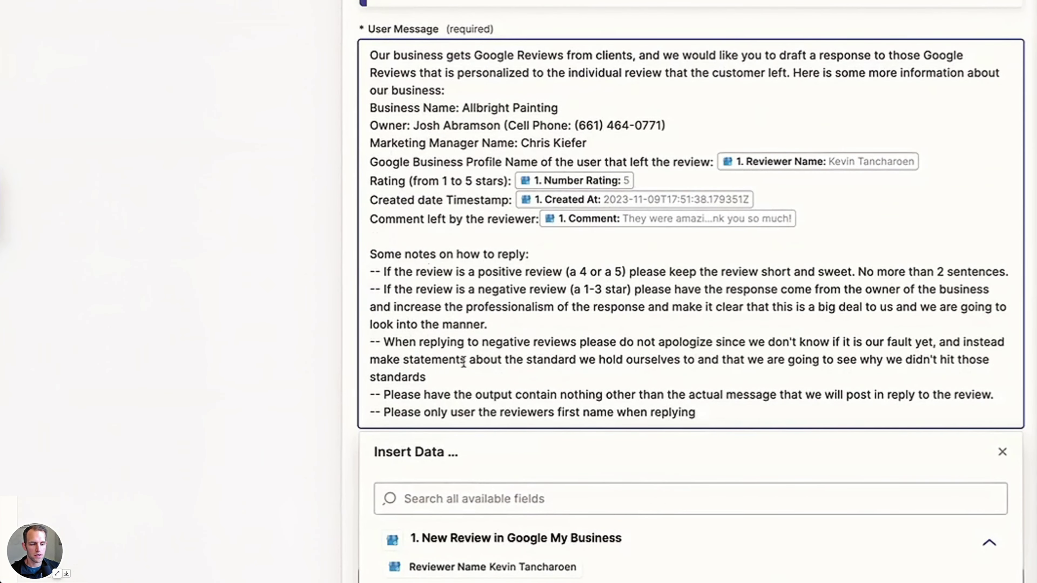
left_click(301, 384)
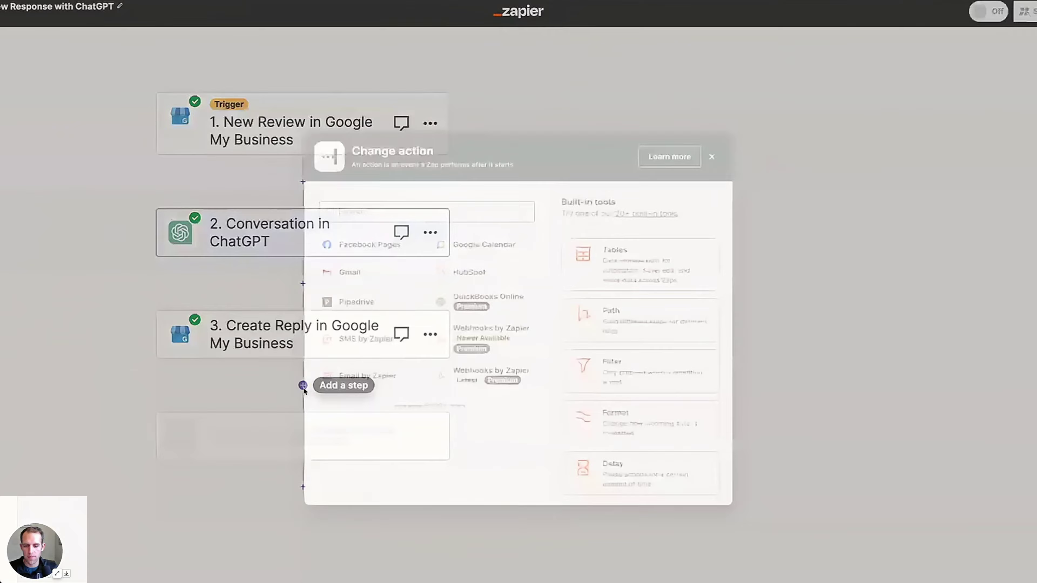
type("slack")
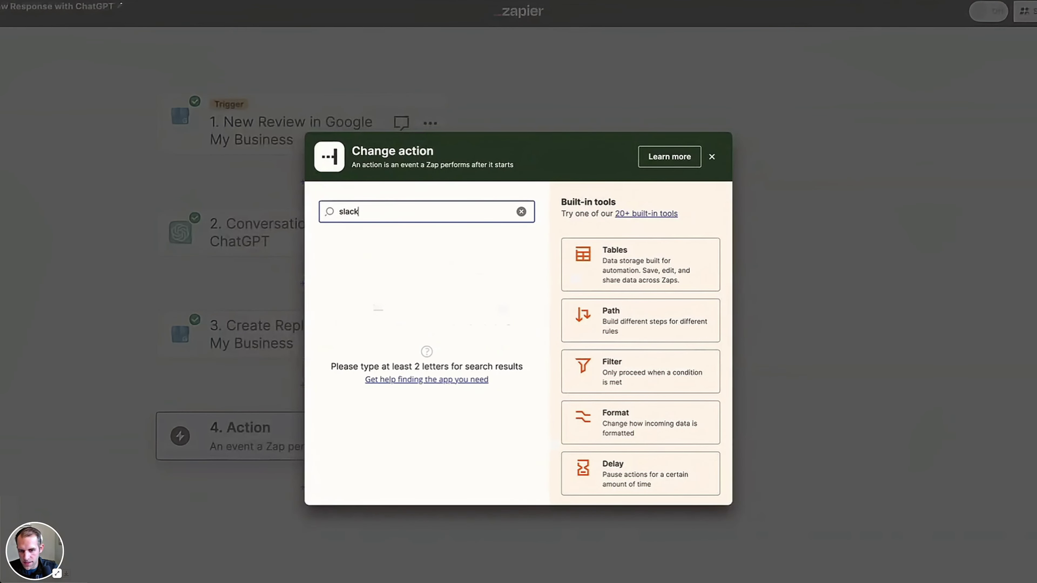
double_click(361, 213)
type("email")
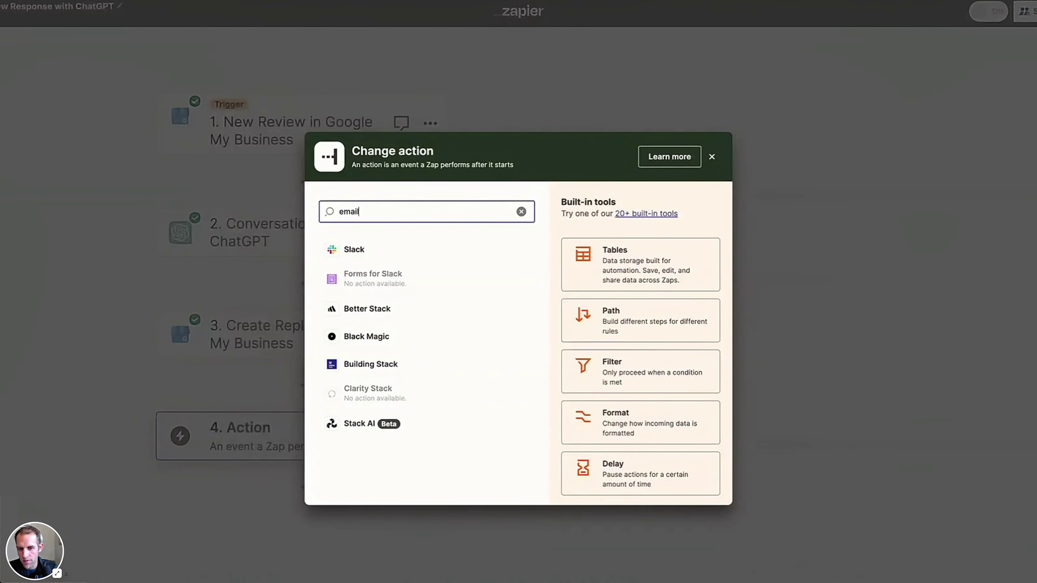
left_click(343, 249)
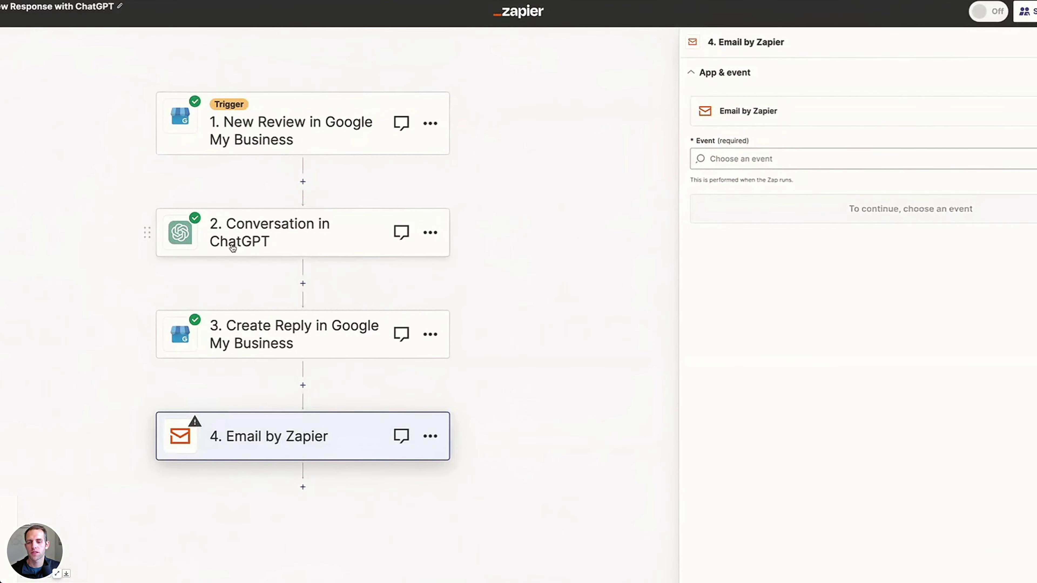
left_click(430, 436)
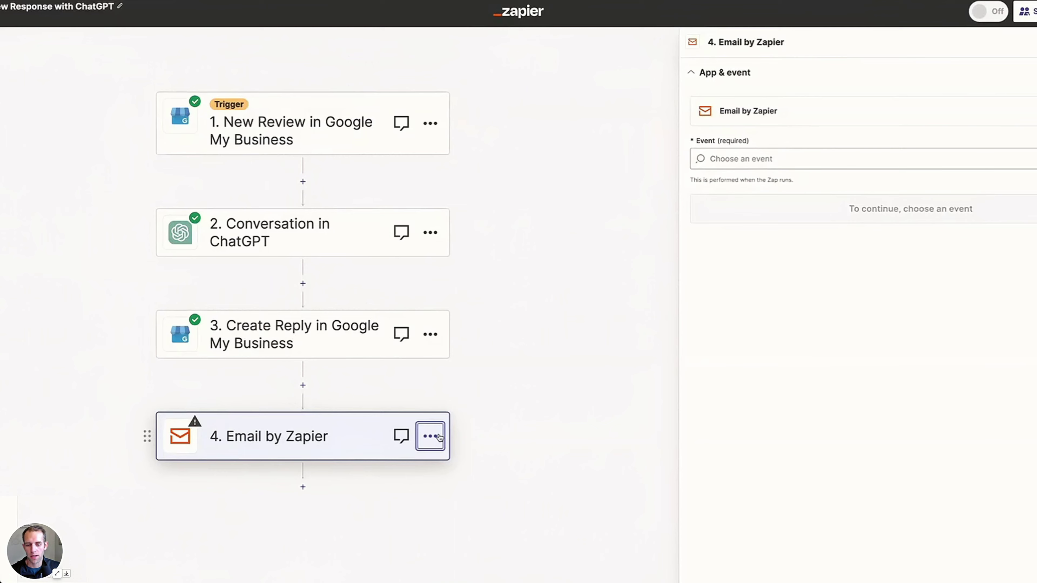
left_click(485, 492)
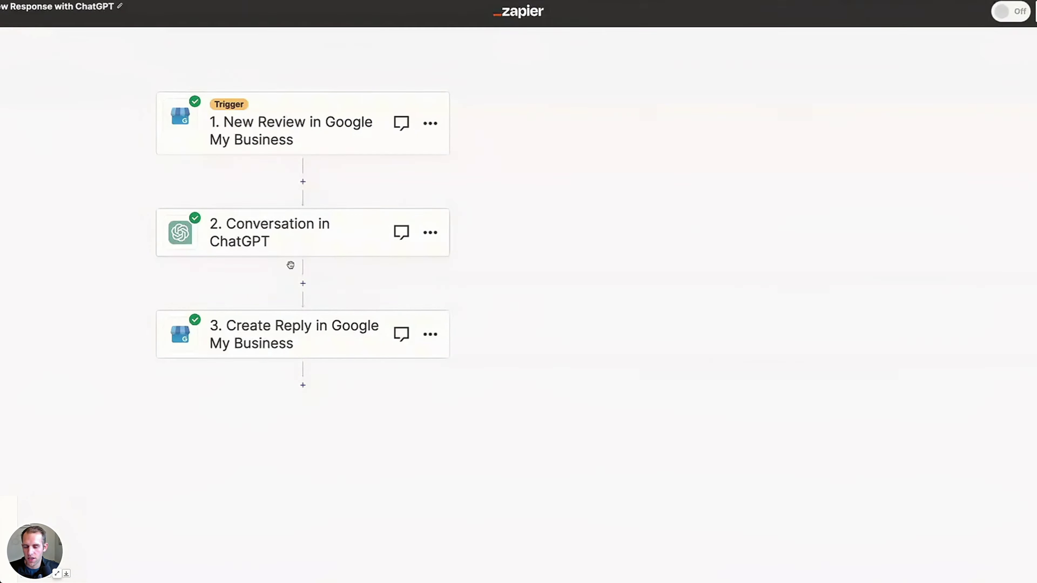
left_click_drag(730, 305, 829, 323)
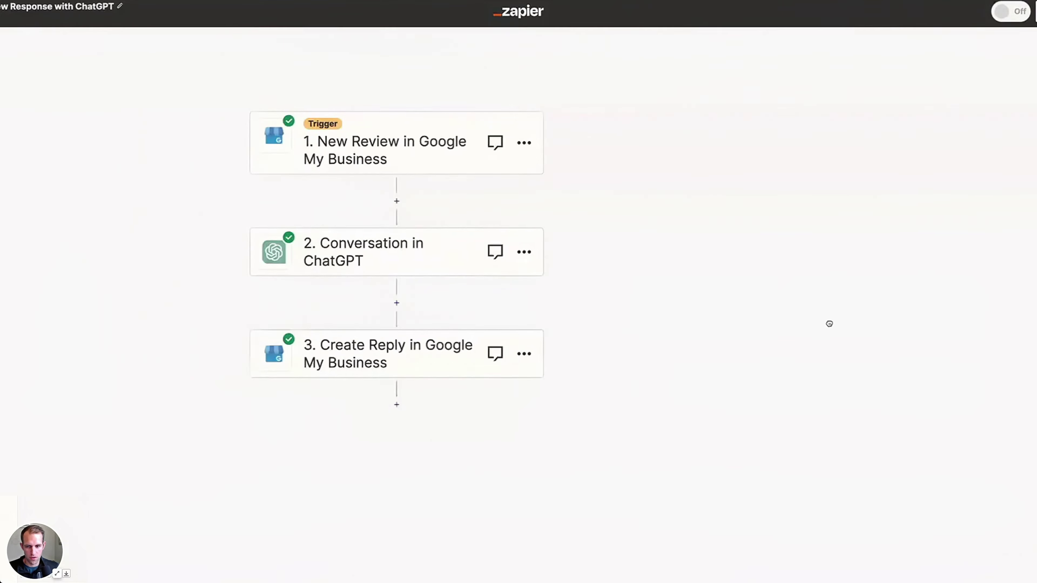